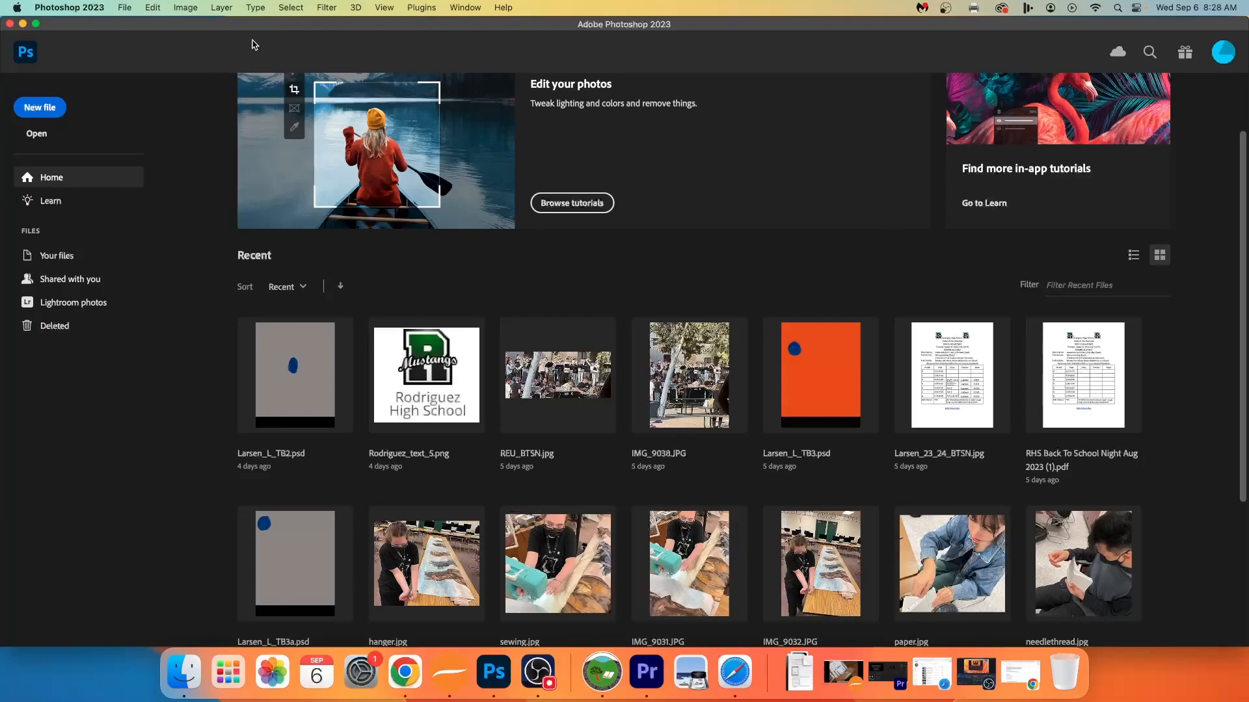
# - Create a 16 × 9 inch RGB document at 100 pixels/inch with transparent background contents, and start a frame animation for it
pyautogui.click(125, 8)
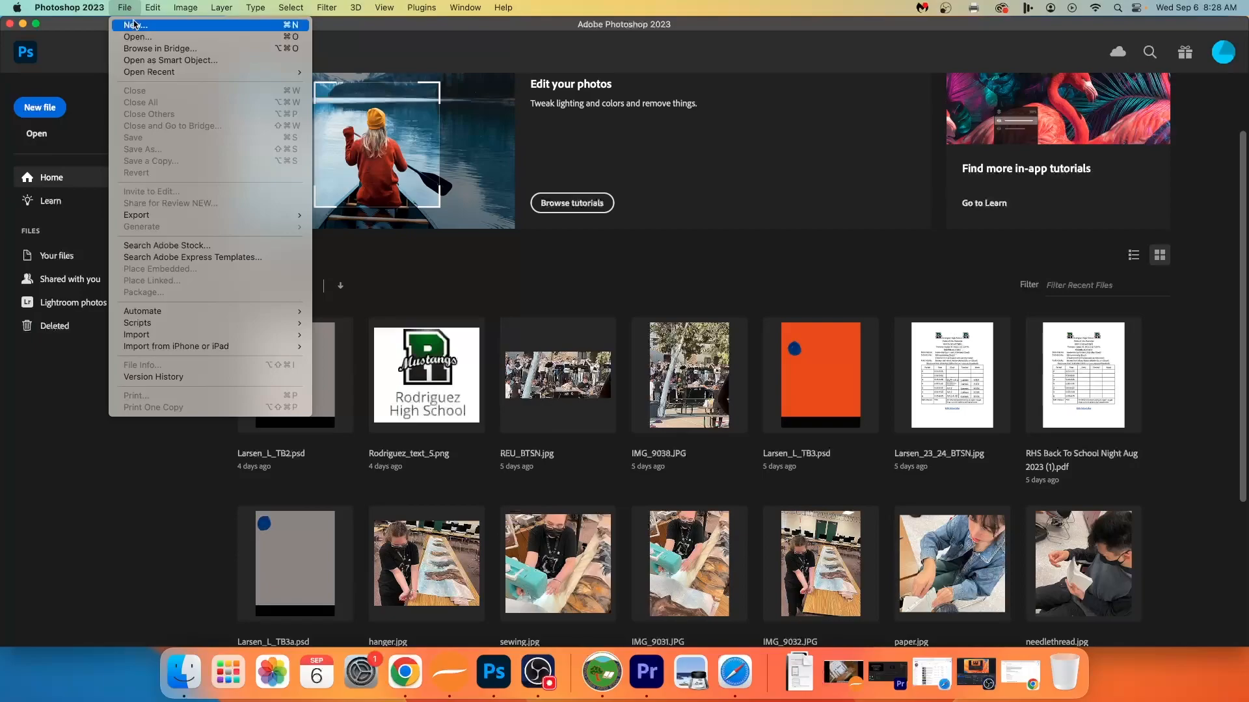
pyautogui.click(136, 27)
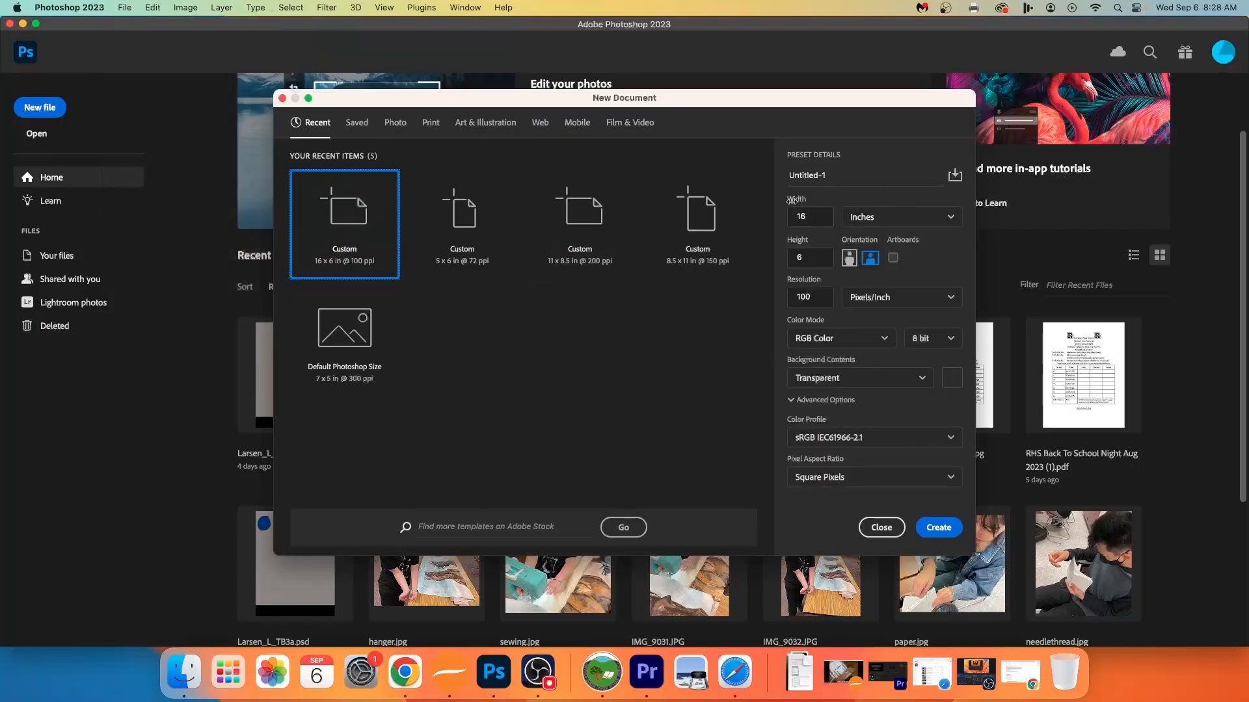
pyautogui.doubleClick(818, 218)
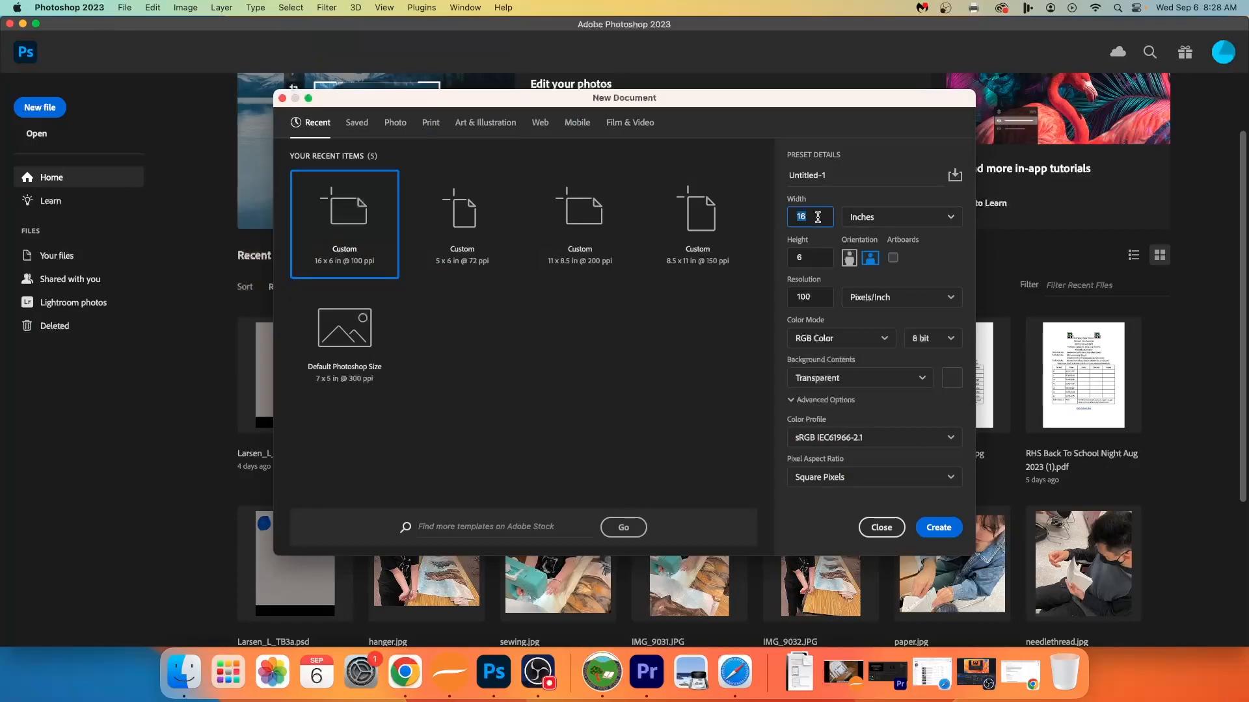
pyautogui.doubleClick(813, 258)
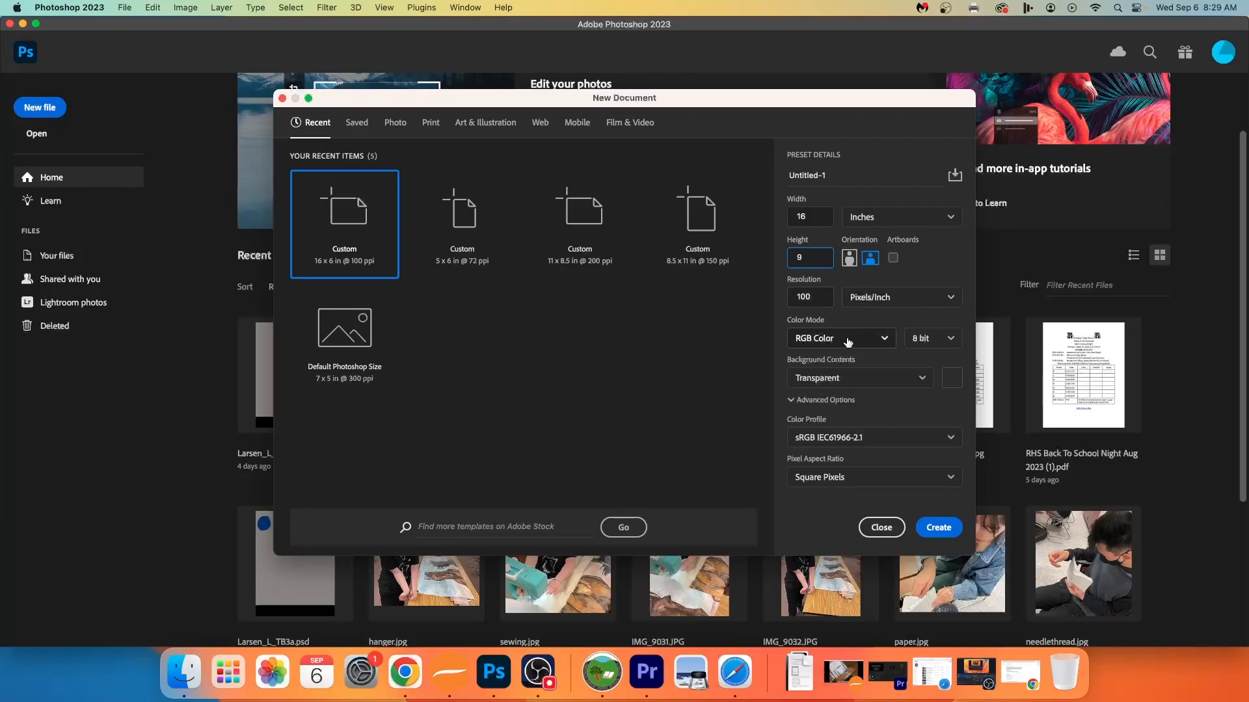
pyautogui.click(917, 378)
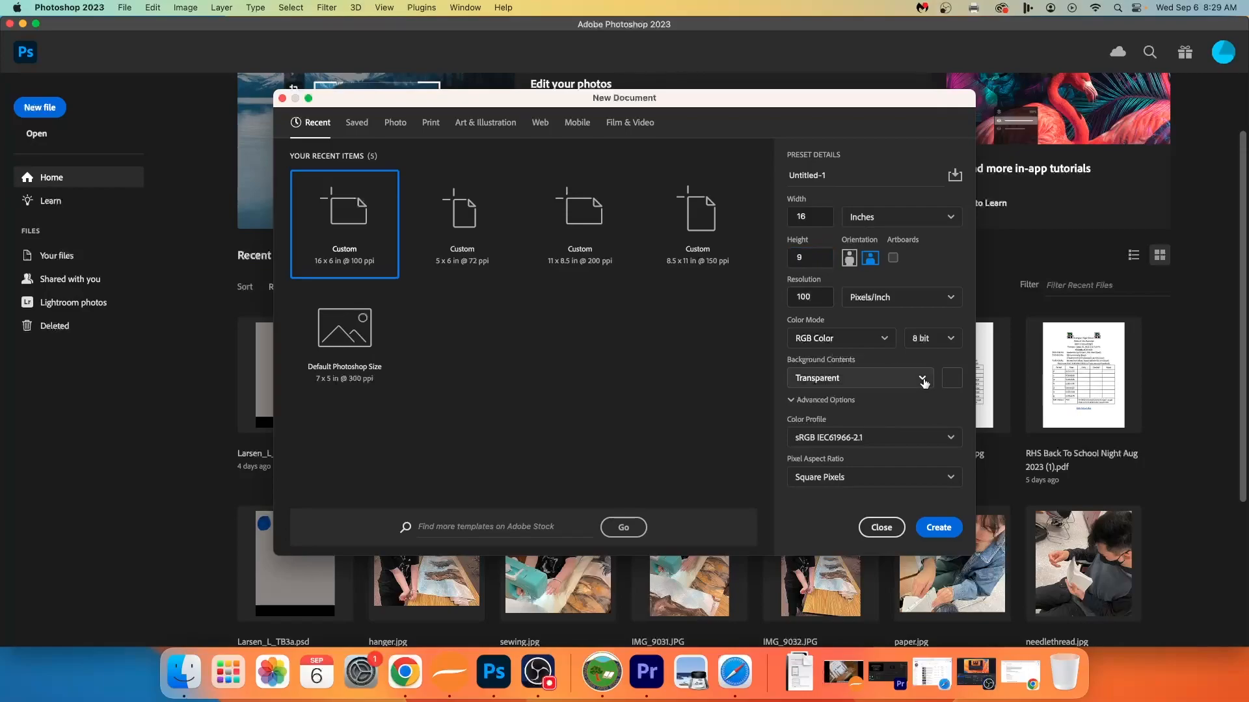
pyautogui.click(840, 465)
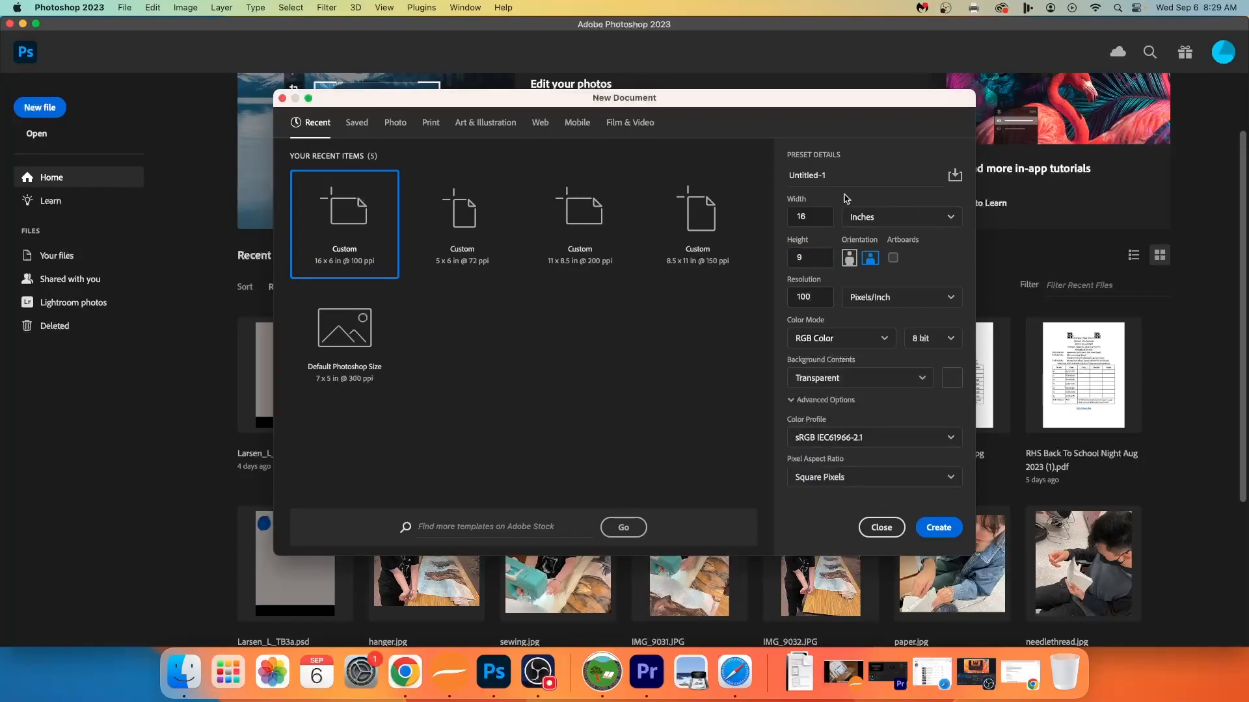
pyautogui.click(941, 530)
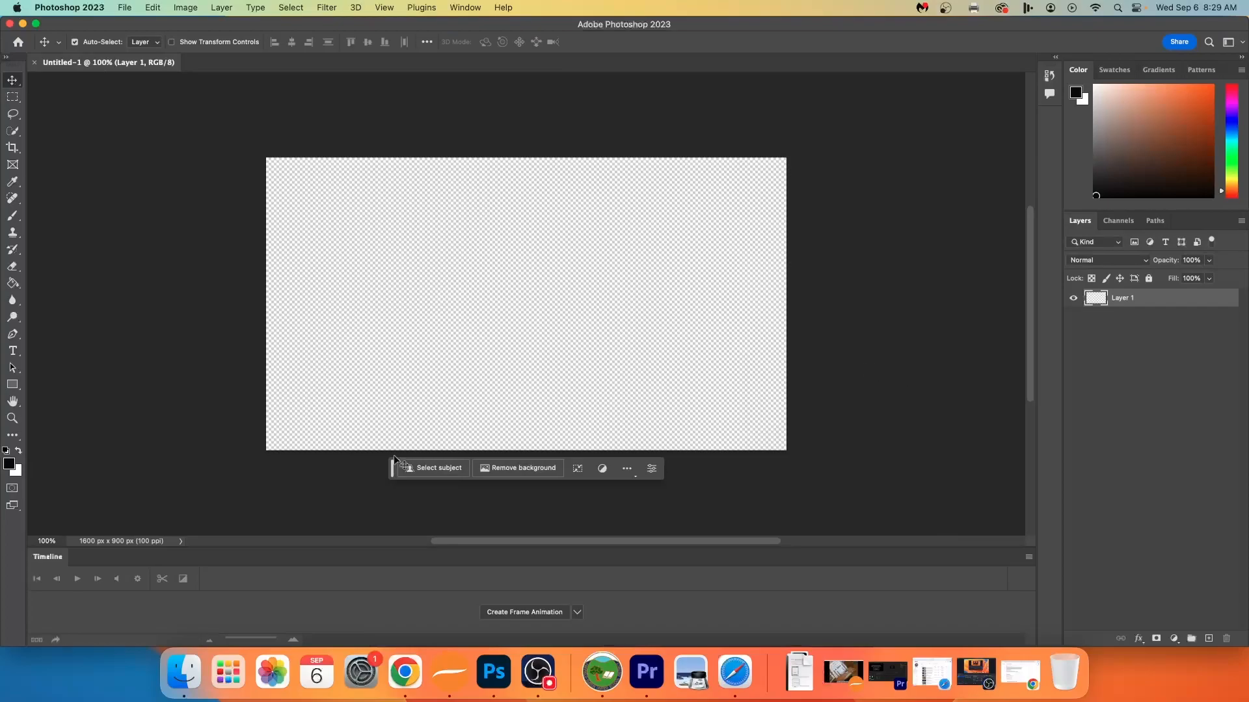
pyautogui.click(522, 613)
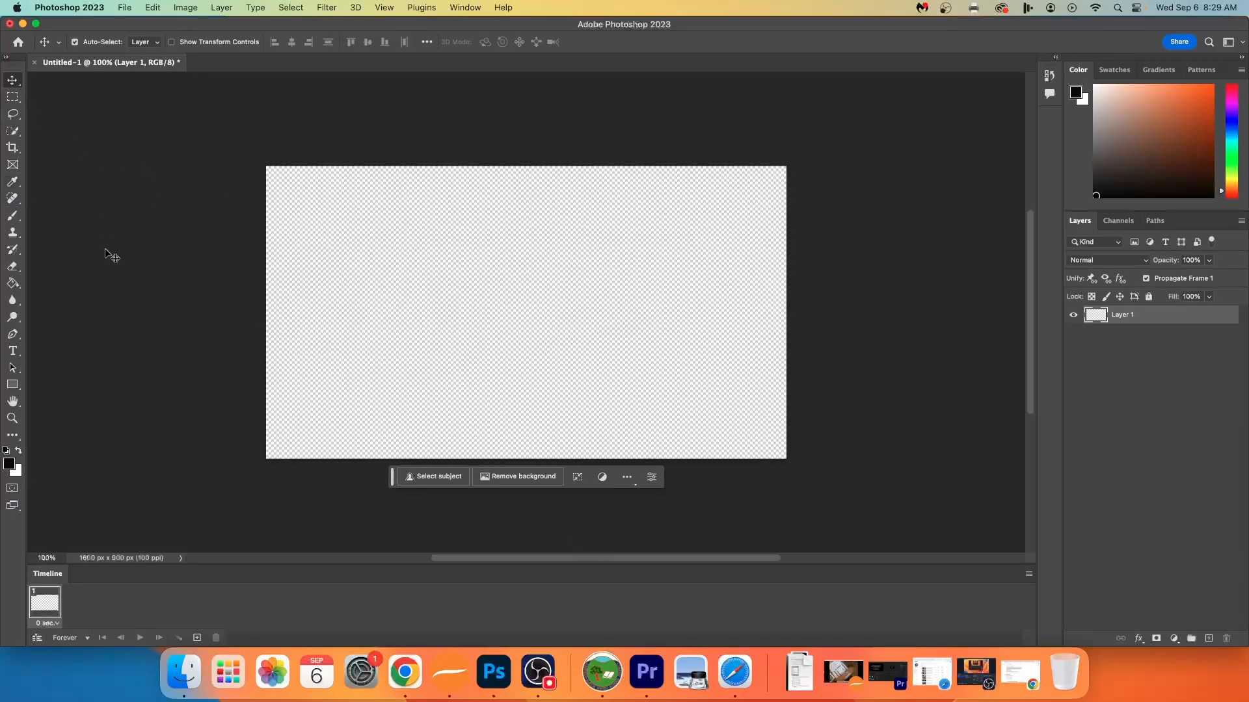
# - Fill the canvas with a vertical linear gradient from the Purples presets, running from pink at the top edge to blue near the bottom
pyautogui.moveTo(14, 286); pyautogui.dragTo(86, 282)
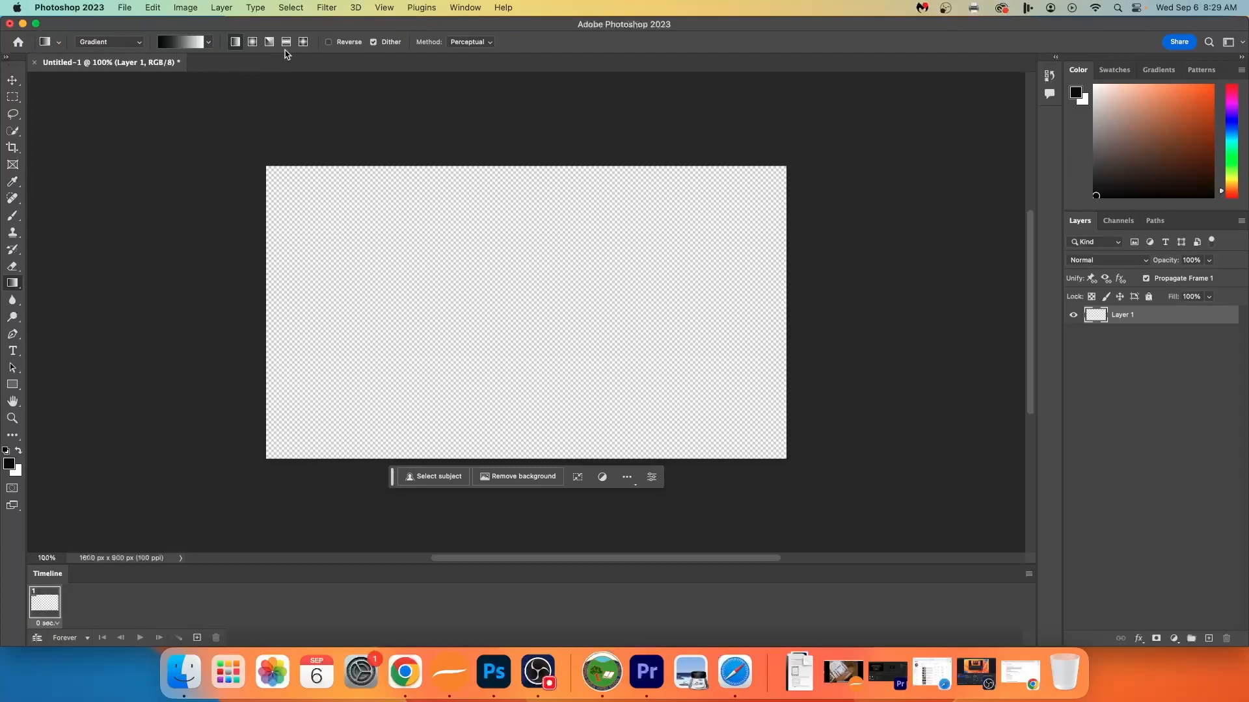
pyautogui.click(169, 44)
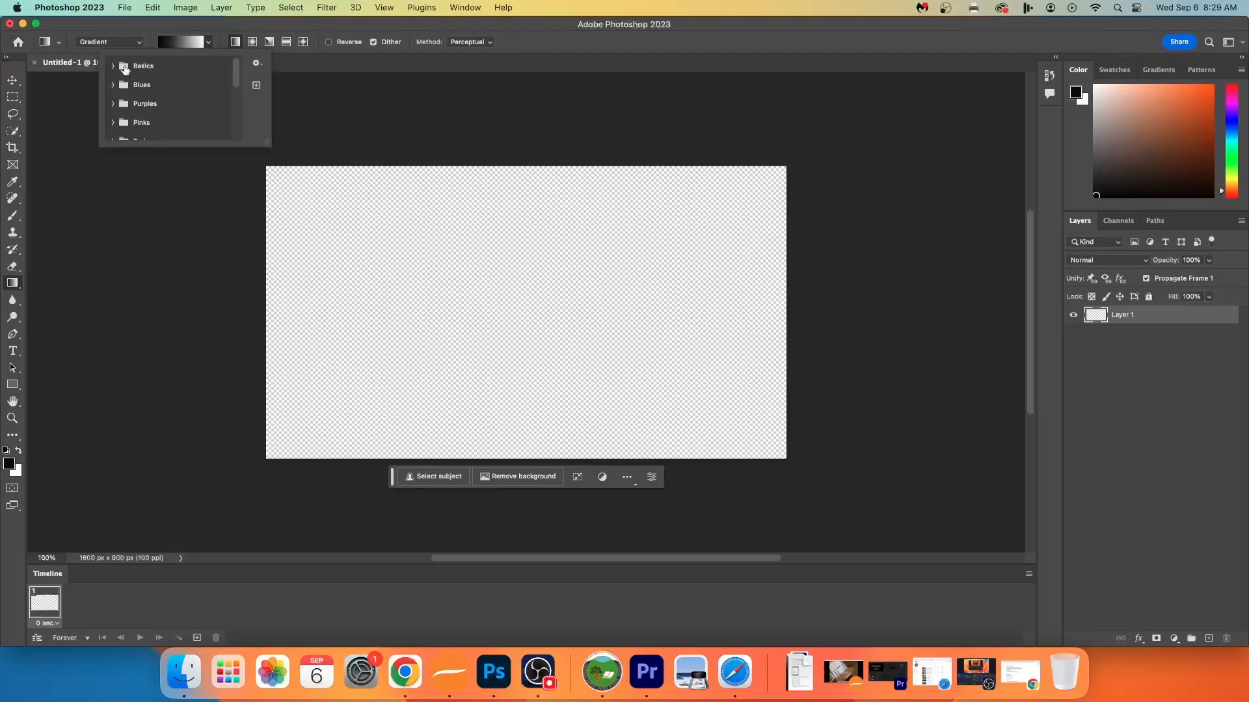
pyautogui.moveTo(236, 70); pyautogui.dragTo(237, 73)
pyautogui.click(113, 92)
pyautogui.scroll(-2, 238, 79)
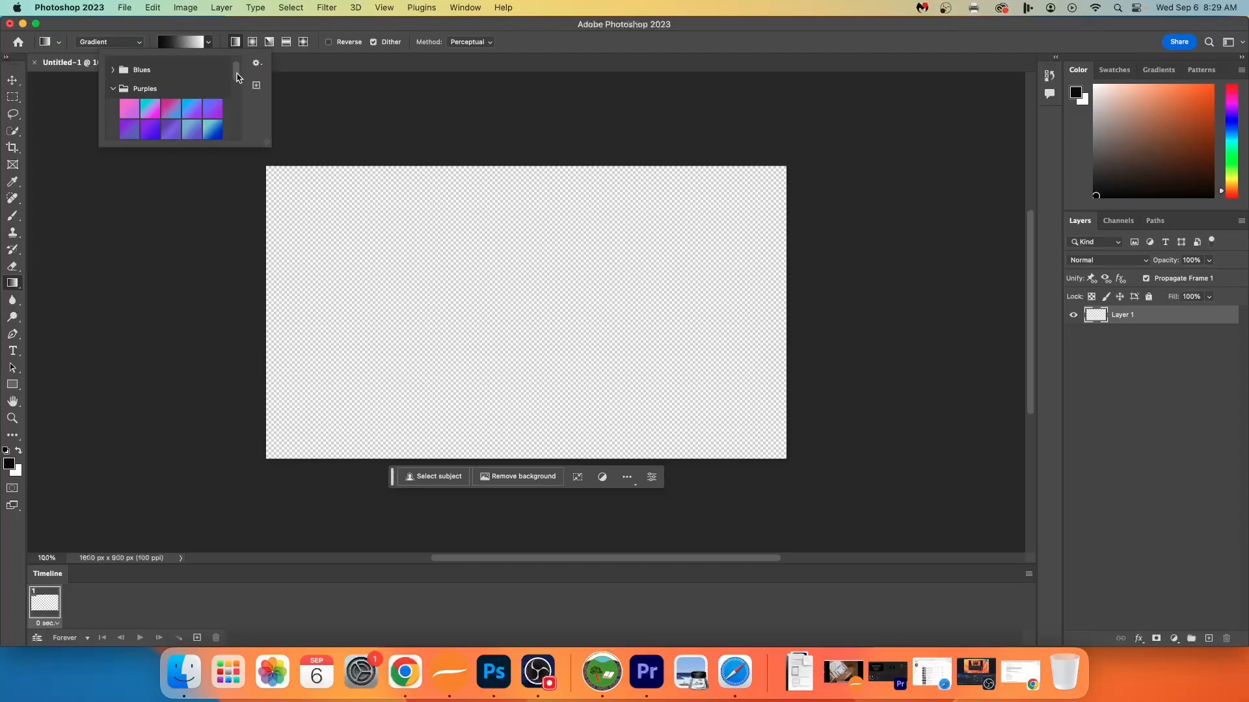
pyautogui.moveTo(239, 78); pyautogui.dragTo(240, 86)
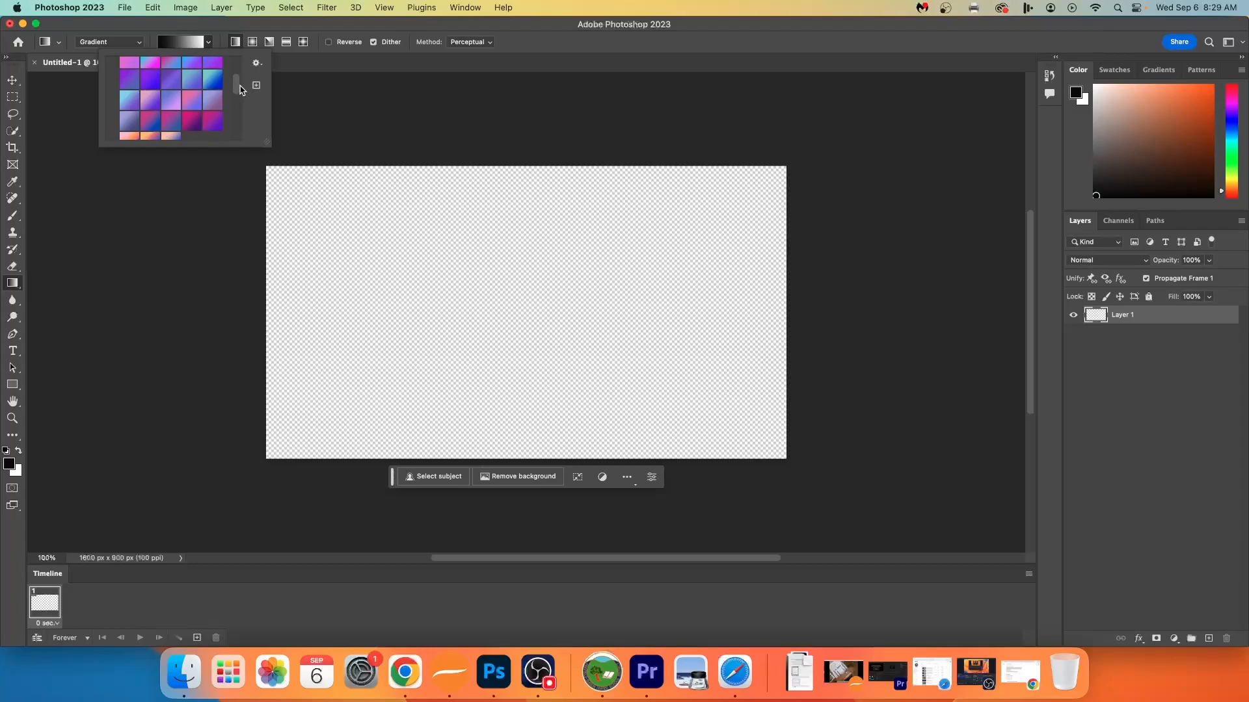
pyautogui.click(194, 100)
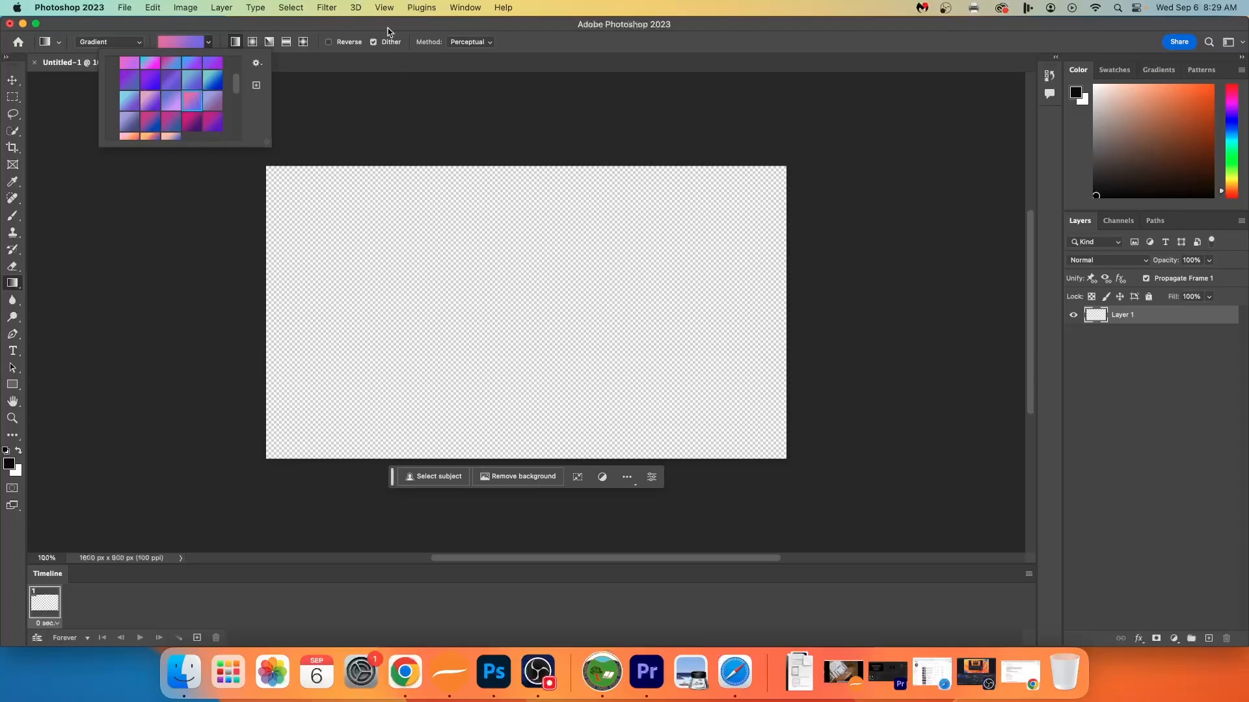
pyautogui.click(337, 31)
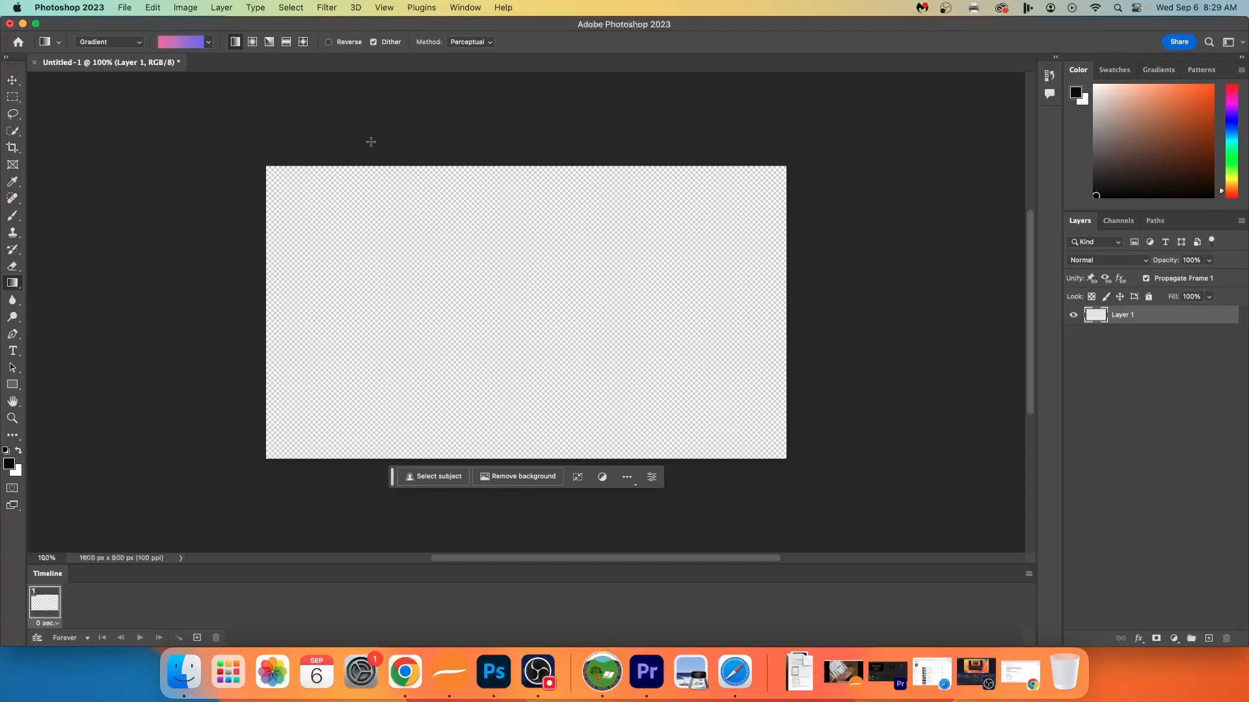
pyautogui.moveTo(520, 171); pyautogui.dragTo(525, 420)
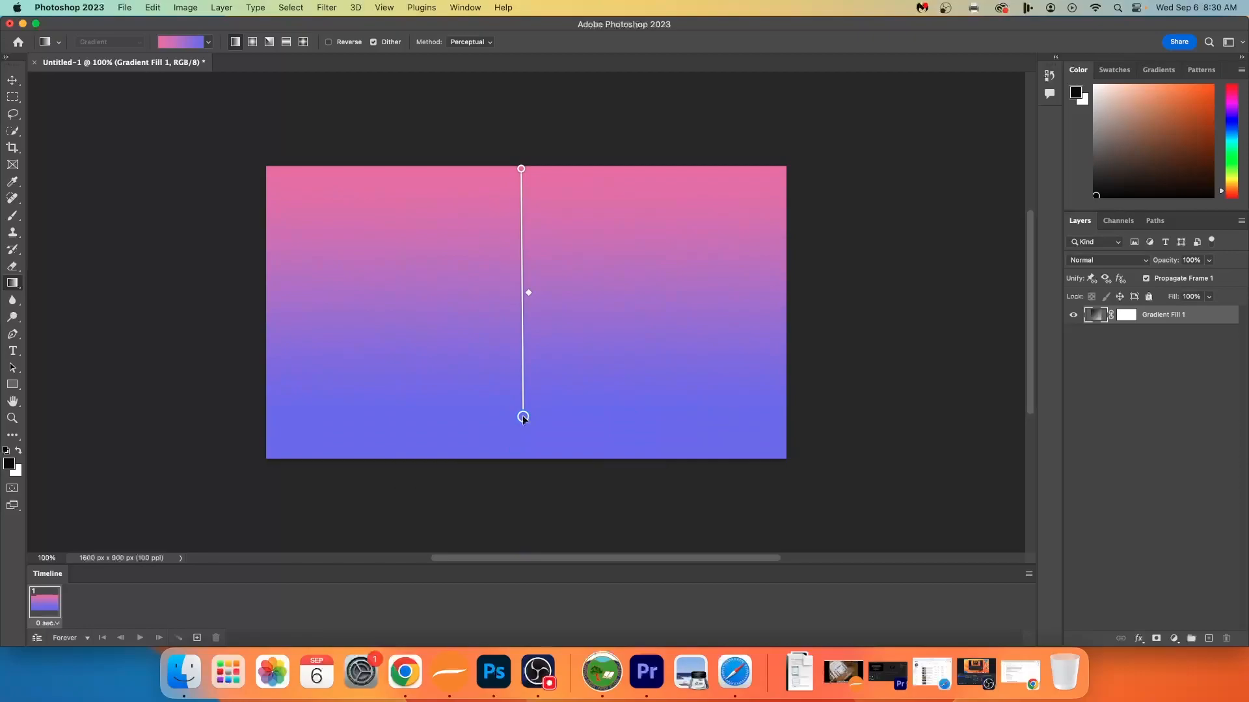
pyautogui.click(12, 79)
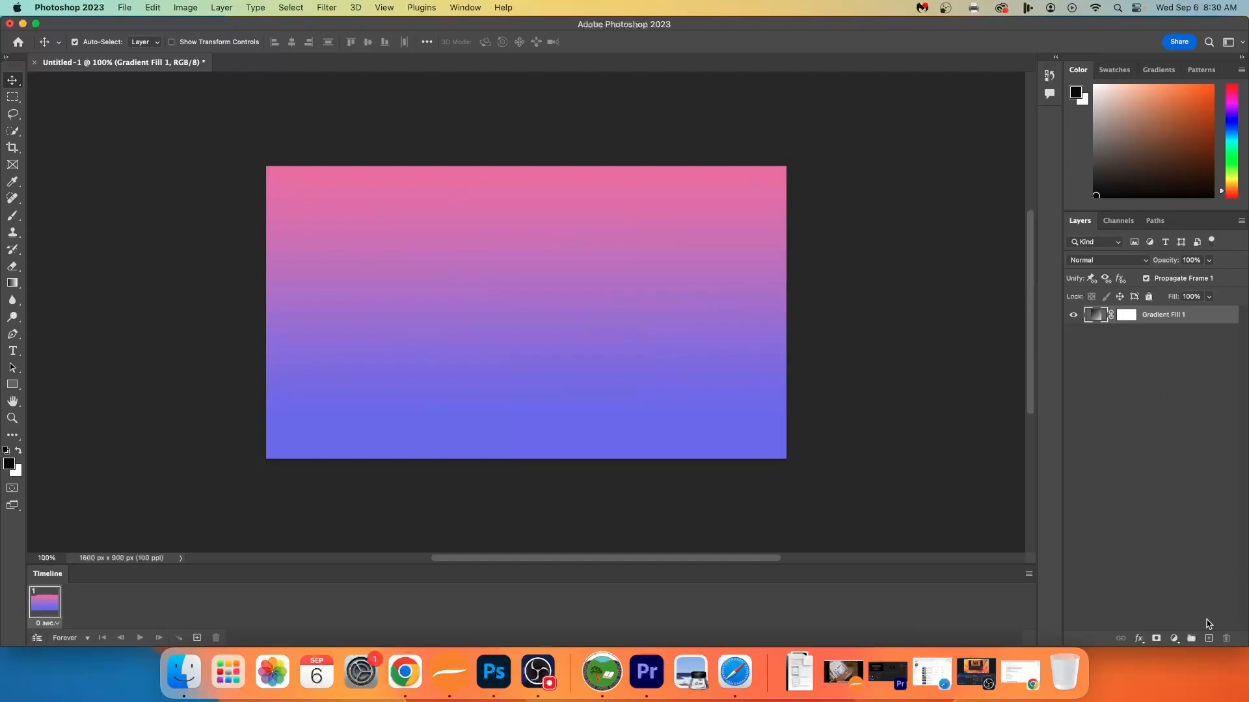
# - Add a new layer above the gradient fill and activate the Ellipse tool
pyautogui.click(1209, 640)
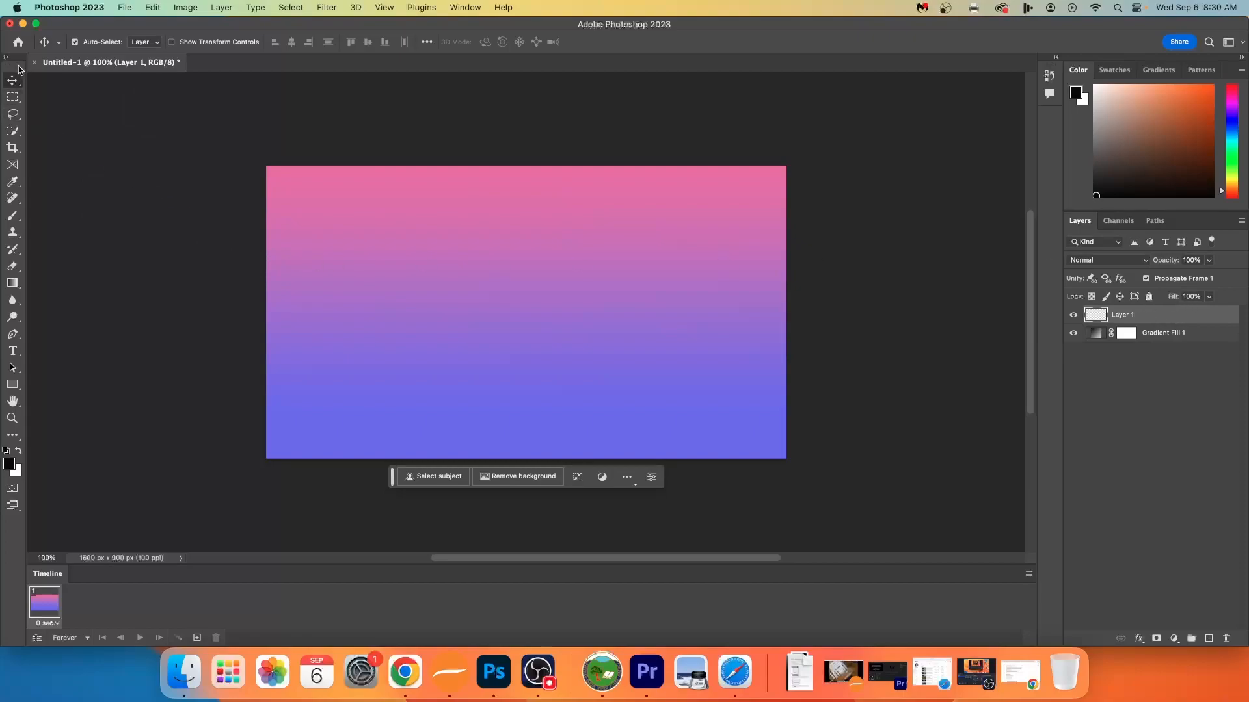
pyautogui.click(13, 388)
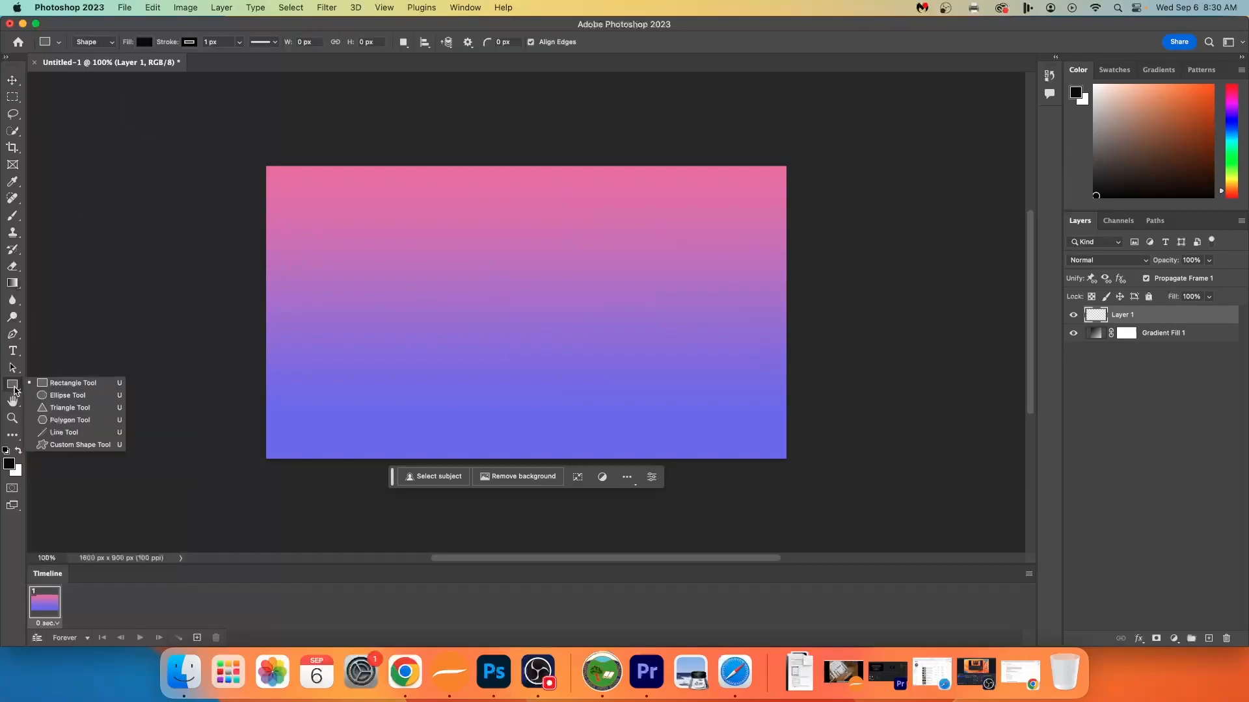
pyautogui.click(56, 397)
pyautogui.moveTo(482, 287); pyautogui.dragTo(489, 352)
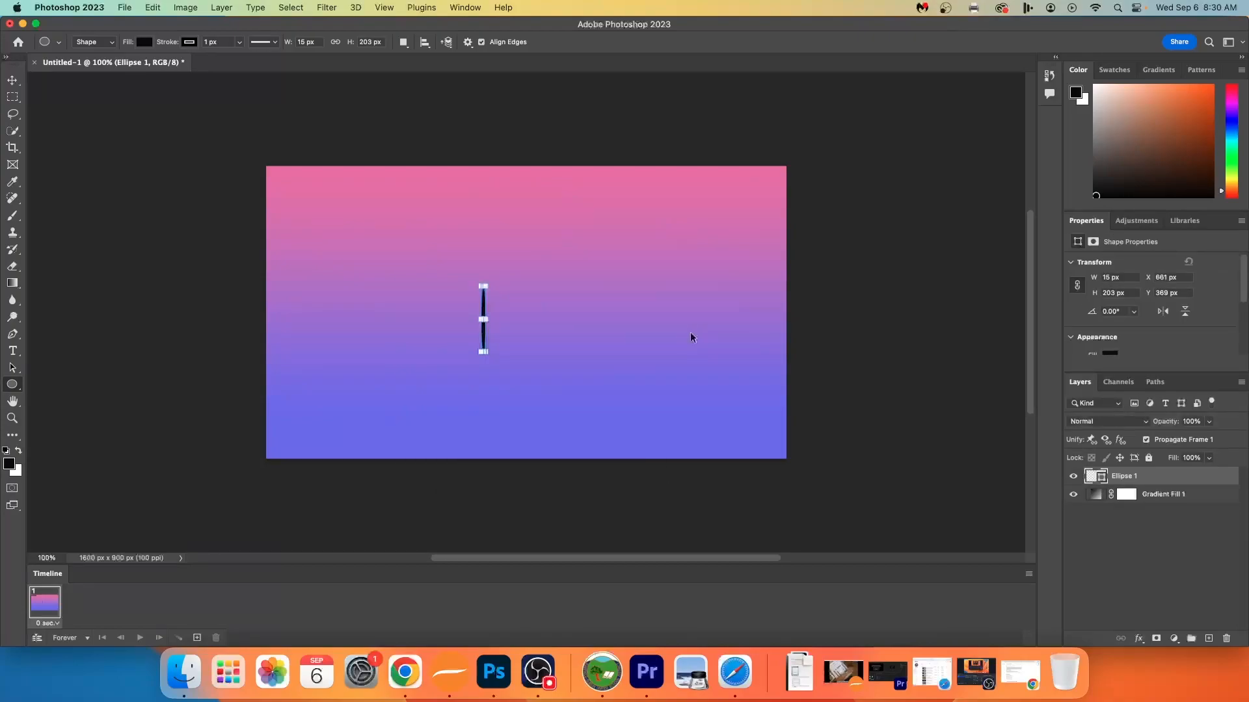
pyautogui.press('super+z')
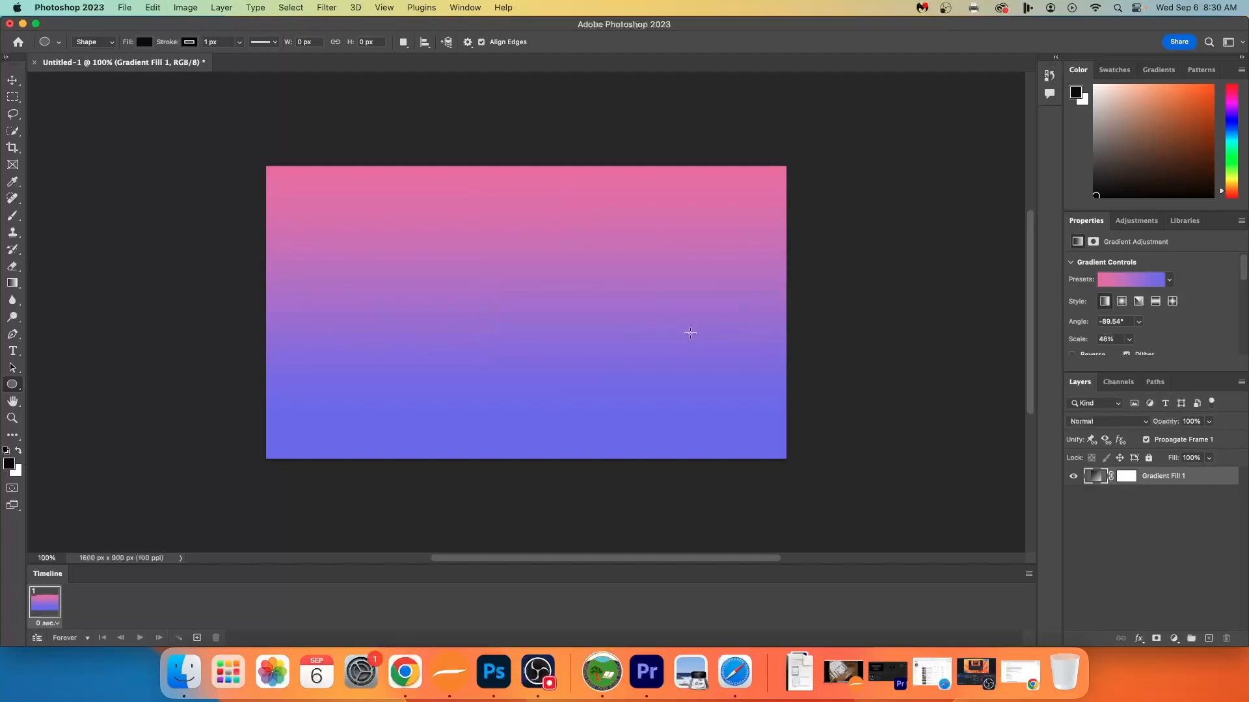
pyautogui.moveTo(403, 221); pyautogui.dragTo(488, 311)
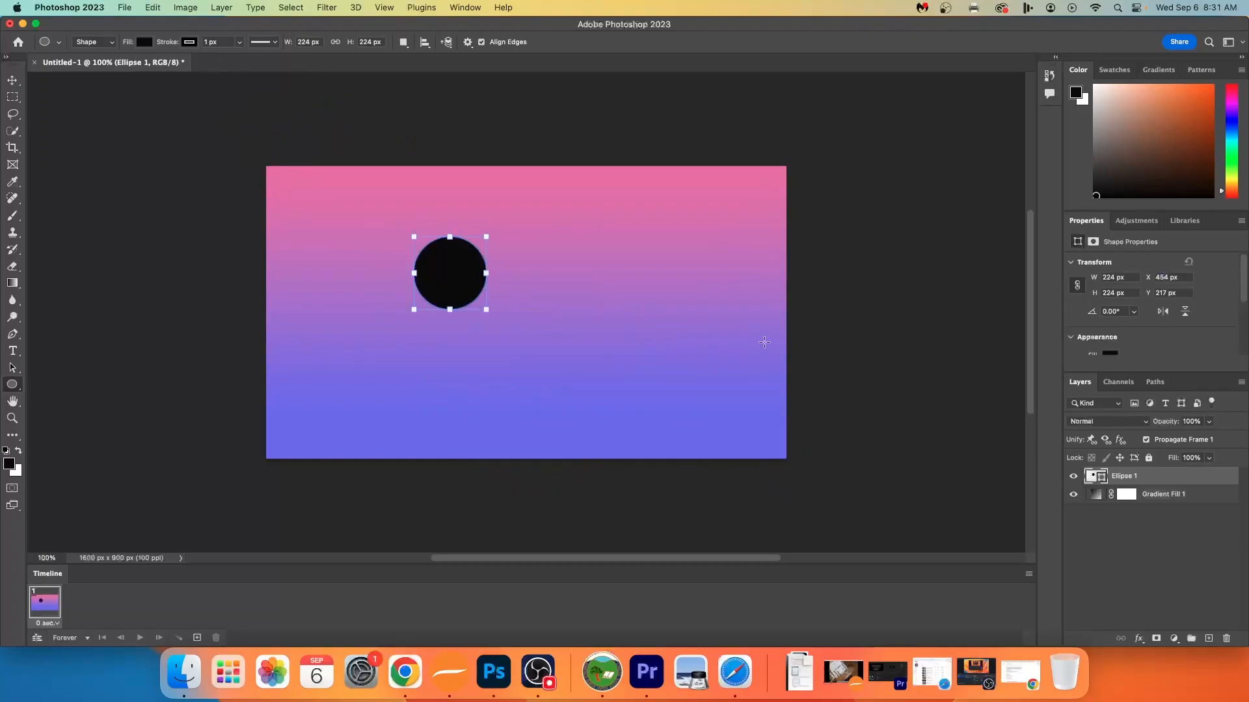
pyautogui.press('super+z')
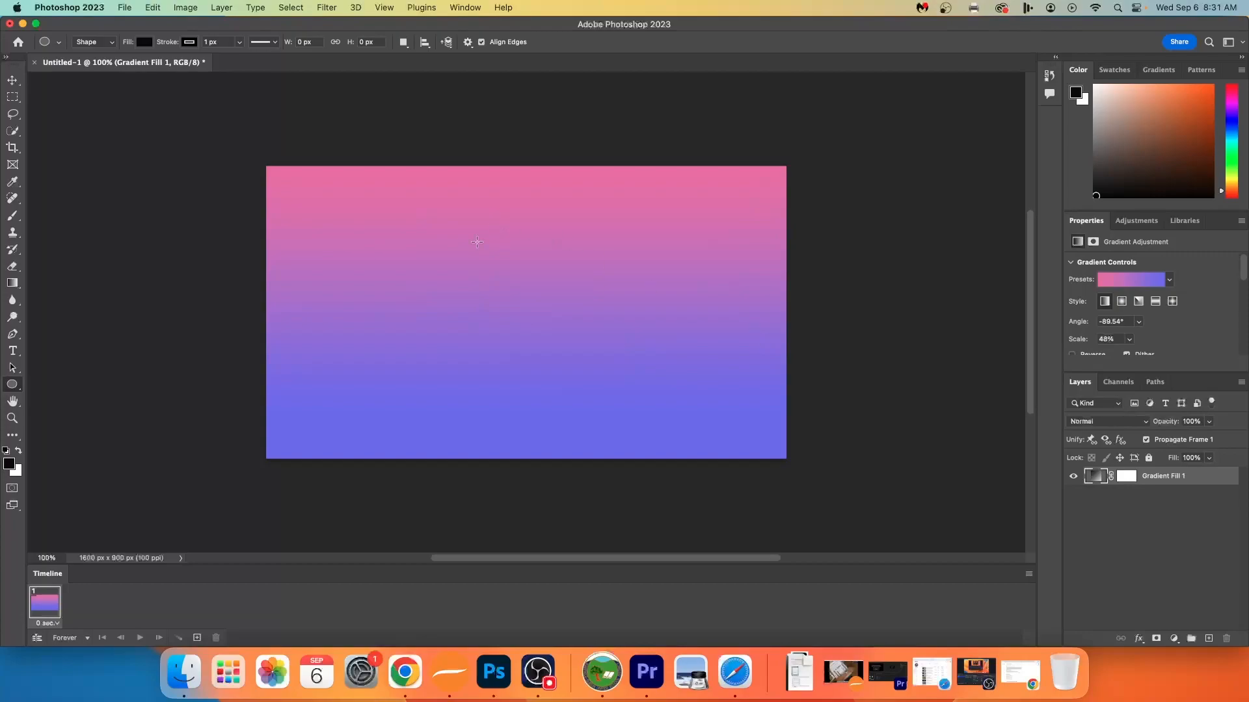
pyautogui.moveTo(445, 226); pyautogui.dragTo(593, 384)
pyautogui.press('super+z')
# - Draw a black circle about 94 px in diameter and move it to the canvas's lower left, at about X 74, Y 616 px
pyautogui.moveTo(456, 246); pyautogui.dragTo(531, 279)
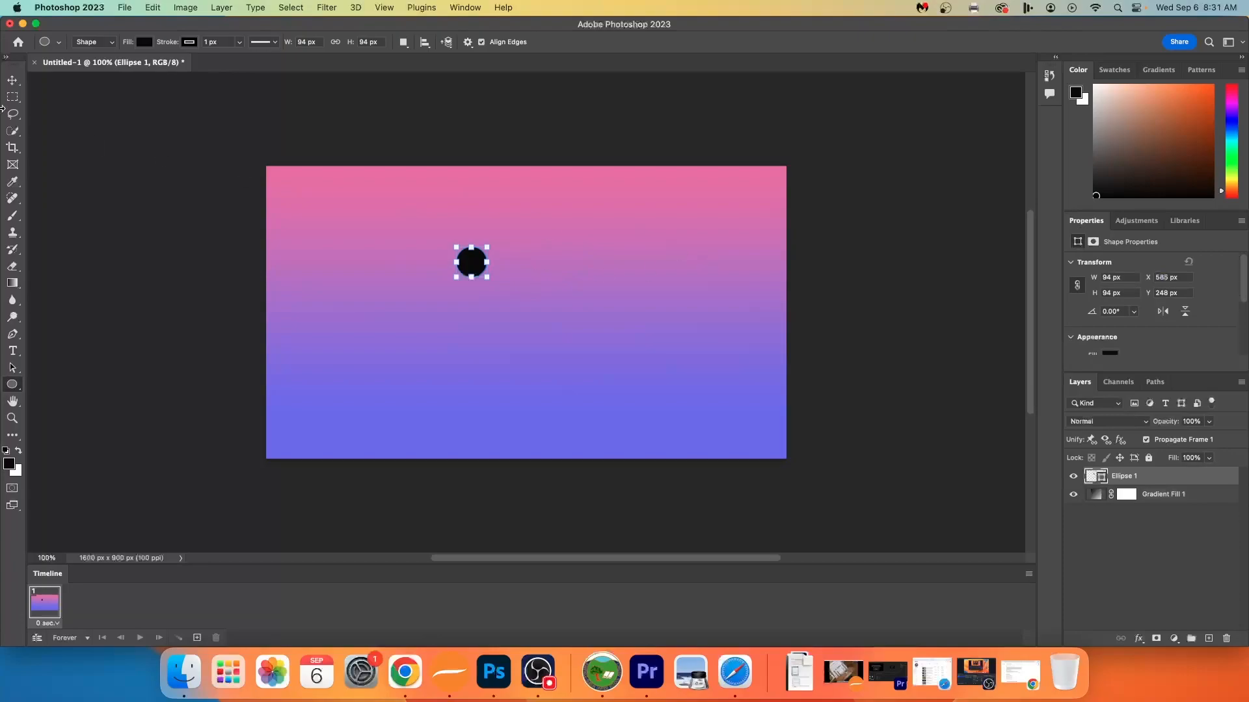
pyautogui.click(12, 80)
pyautogui.moveTo(477, 267); pyautogui.dragTo(305, 387)
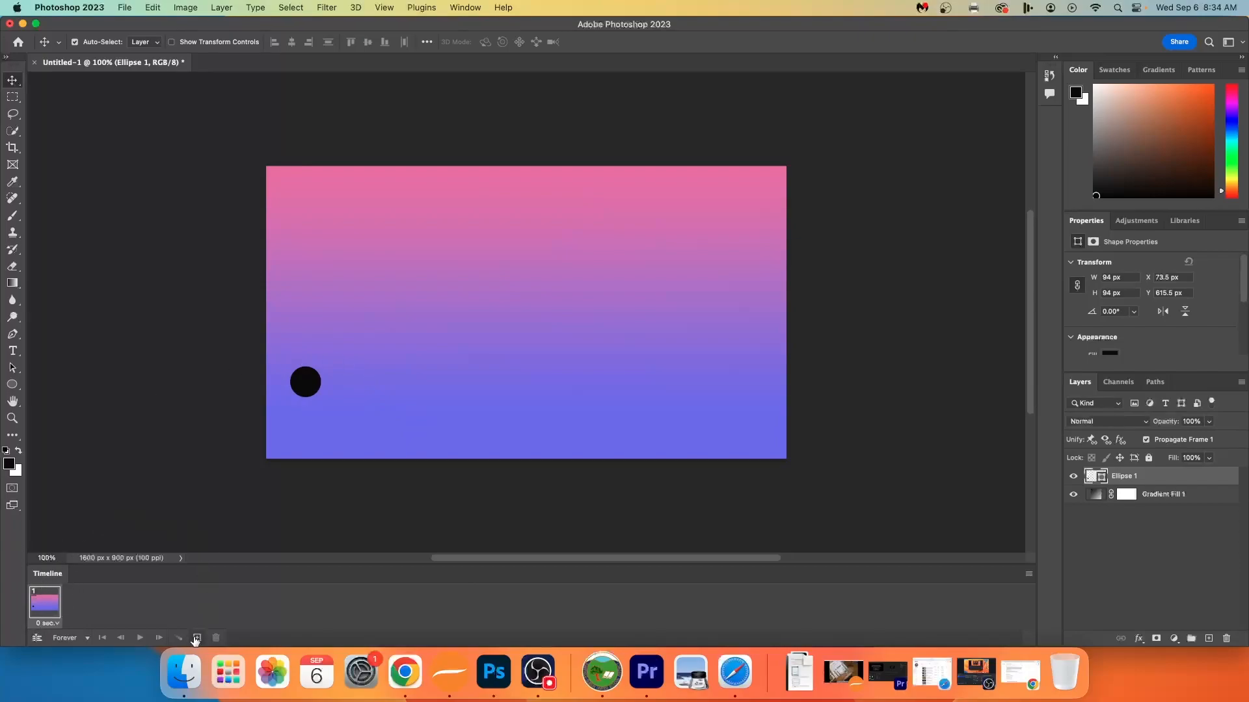
# - Add a second animation frame, move the circle about 1364 px straight right in it, and compare the two frames
pyautogui.click(197, 638)
pyautogui.moveTo(311, 390); pyautogui.dragTo(751, 386)
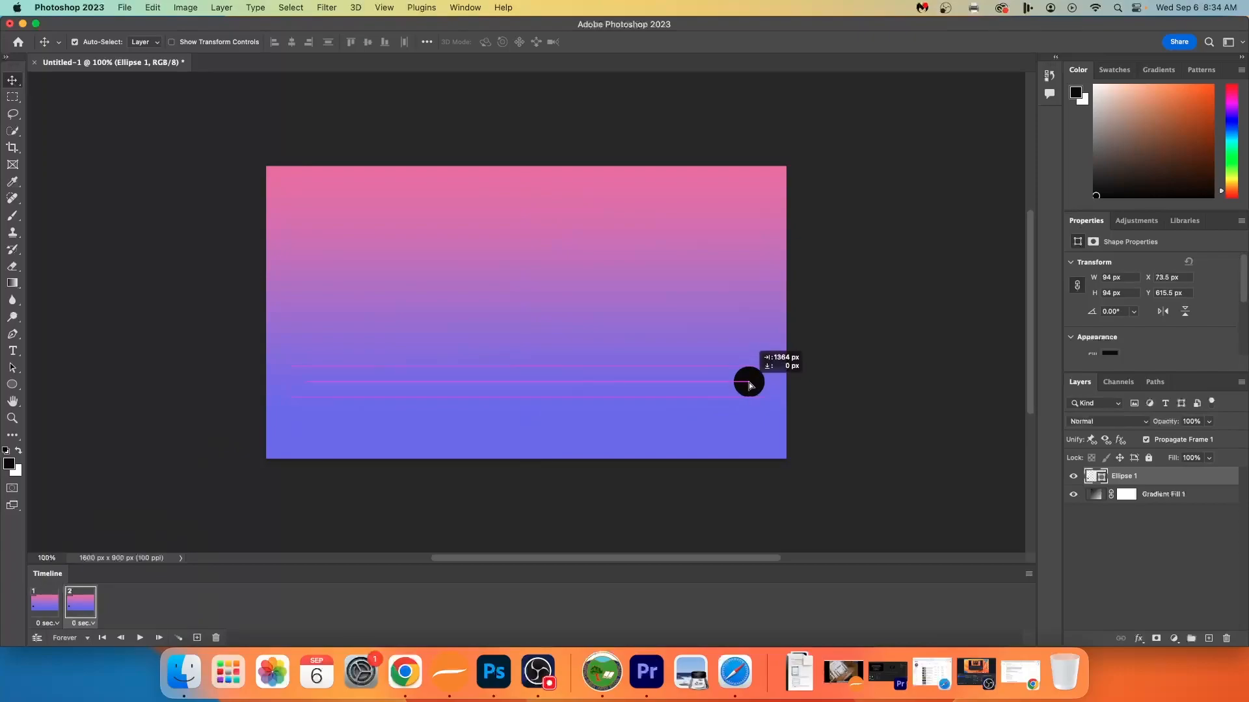
pyautogui.moveTo(750, 386); pyautogui.dragTo(750, 385)
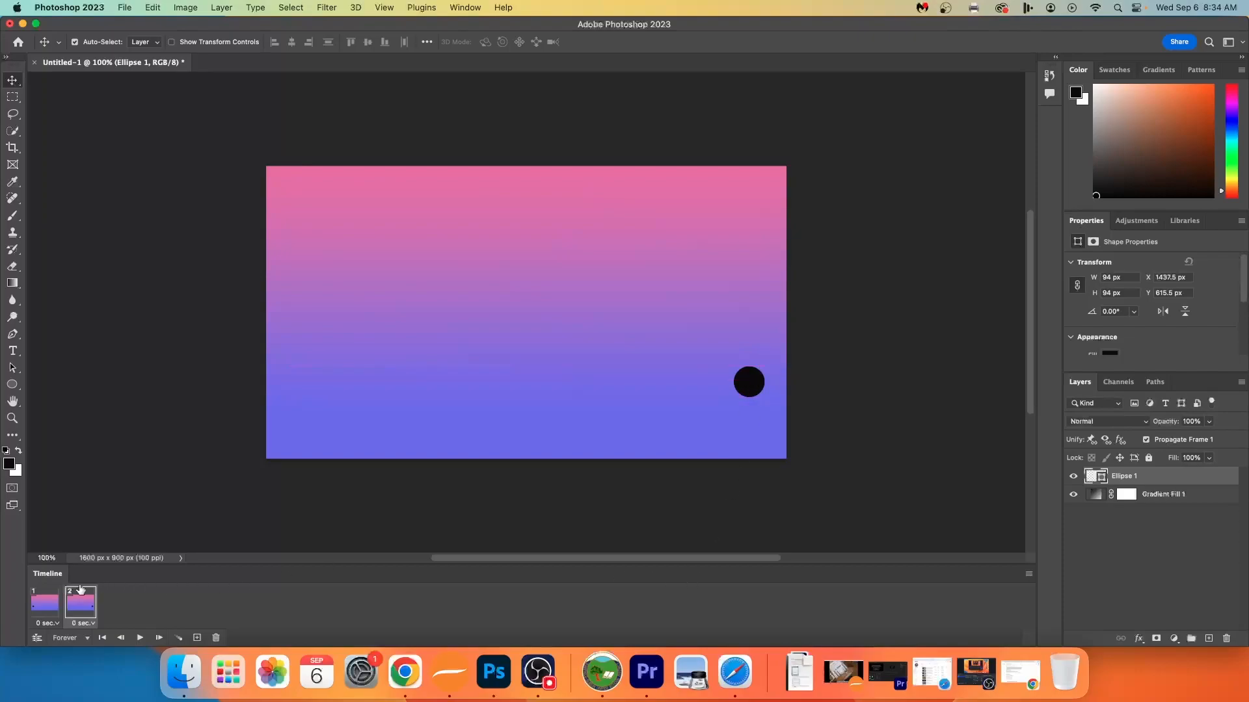
pyautogui.click(44, 608)
pyautogui.click(78, 607)
pyautogui.click(44, 608)
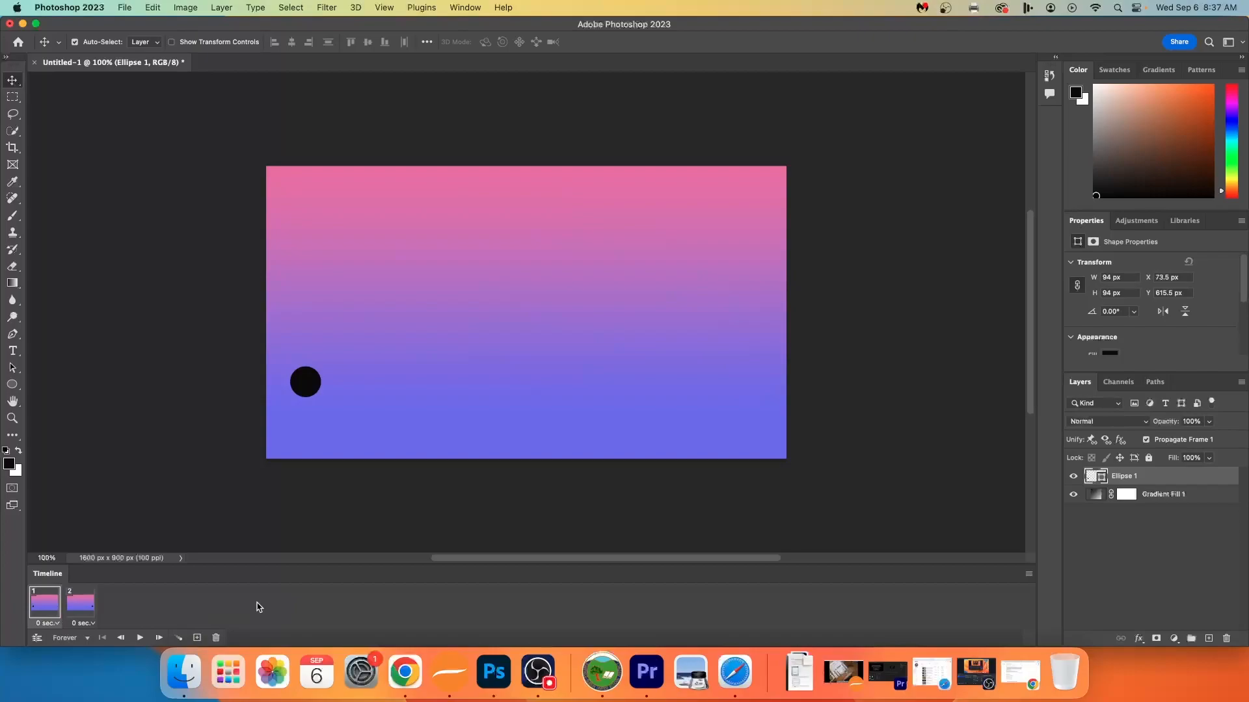
# - Tween frames 1 and 2 with 10 added frames, using all layers with position, opacity and effects, and preview the animation
pyautogui.click(75, 607)
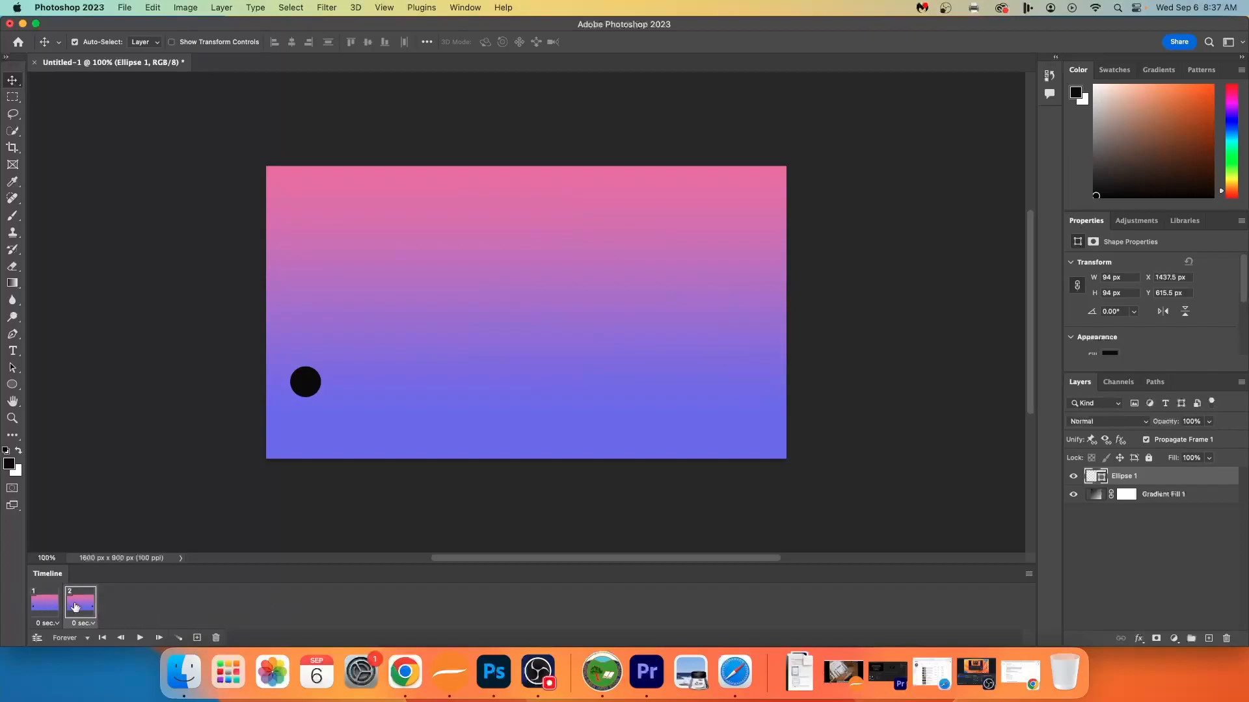
pyautogui.click(44, 608)
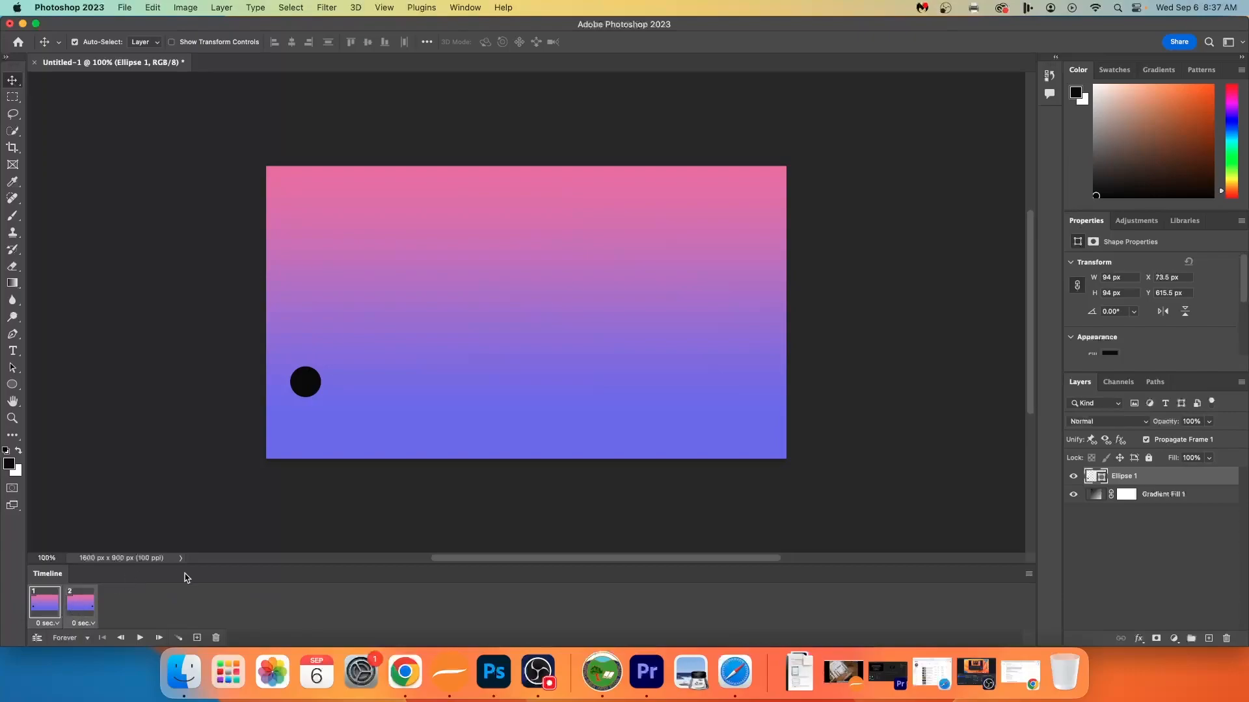
pyautogui.click(179, 639)
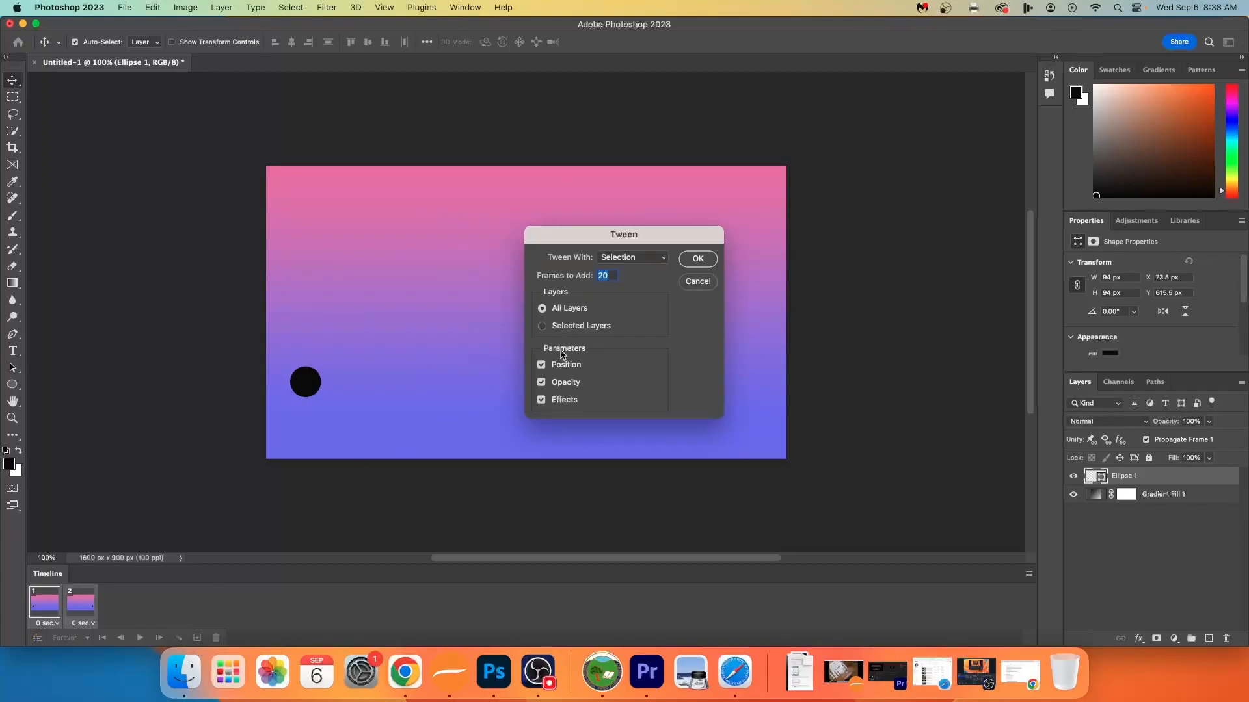
pyautogui.click(609, 276)
pyautogui.click(697, 258)
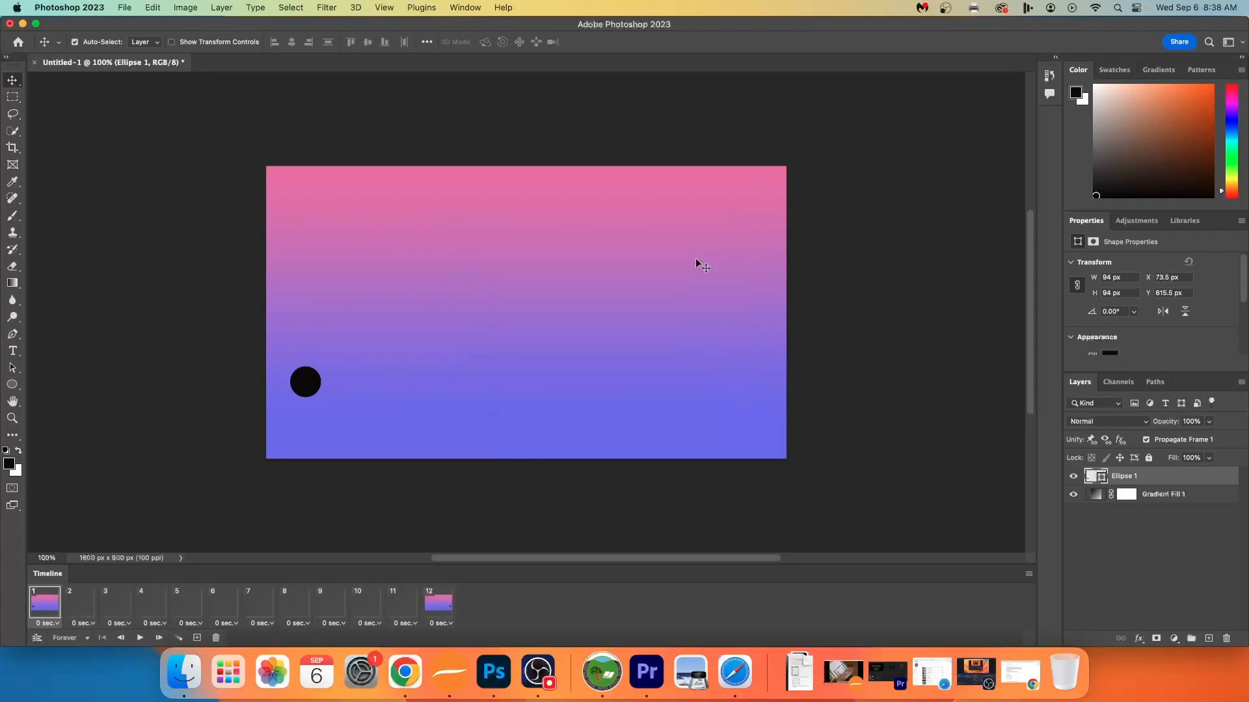
pyautogui.click(140, 638)
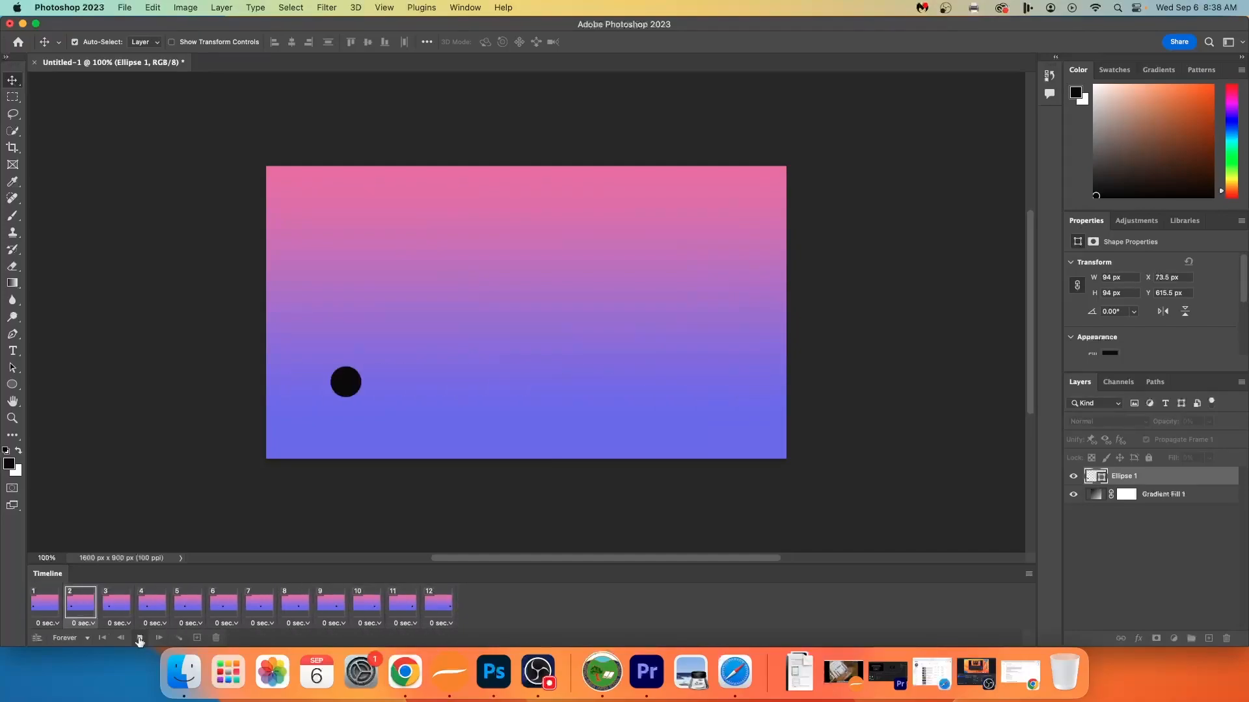
pyautogui.click(139, 638)
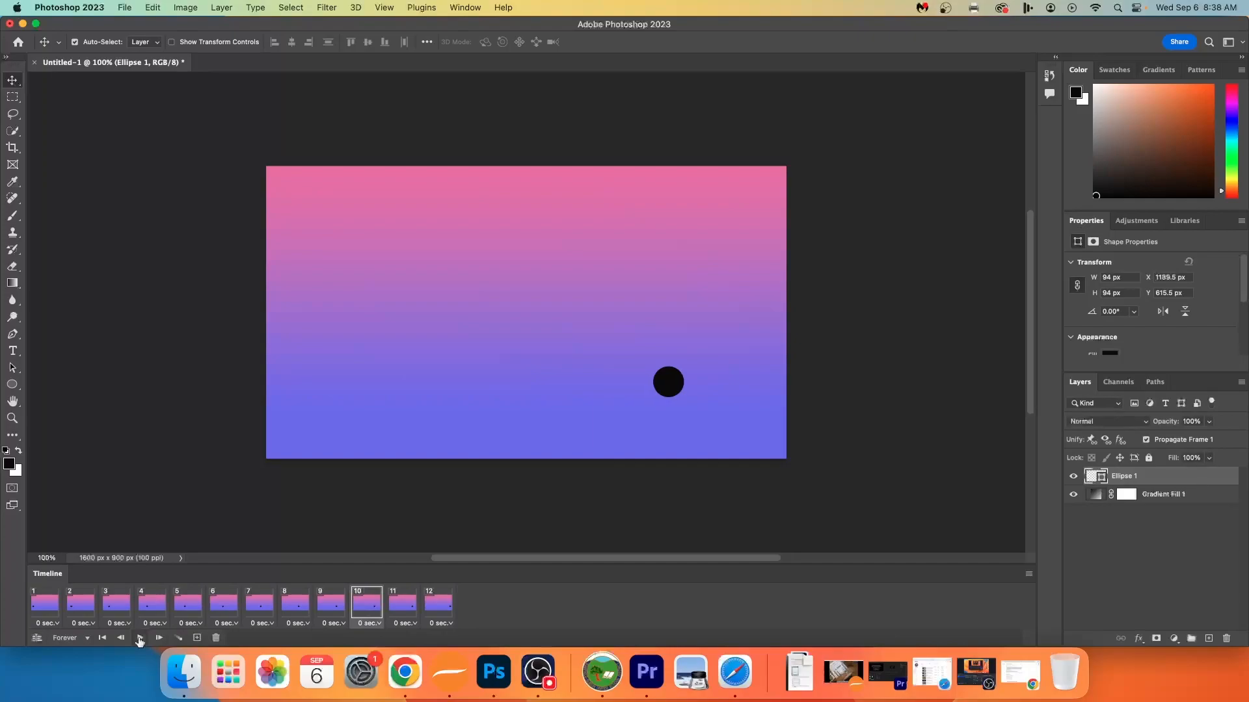
# - Delete the tweened frames 2 through 11, keeping only the animation's start and end frames
pyautogui.click(405, 609)
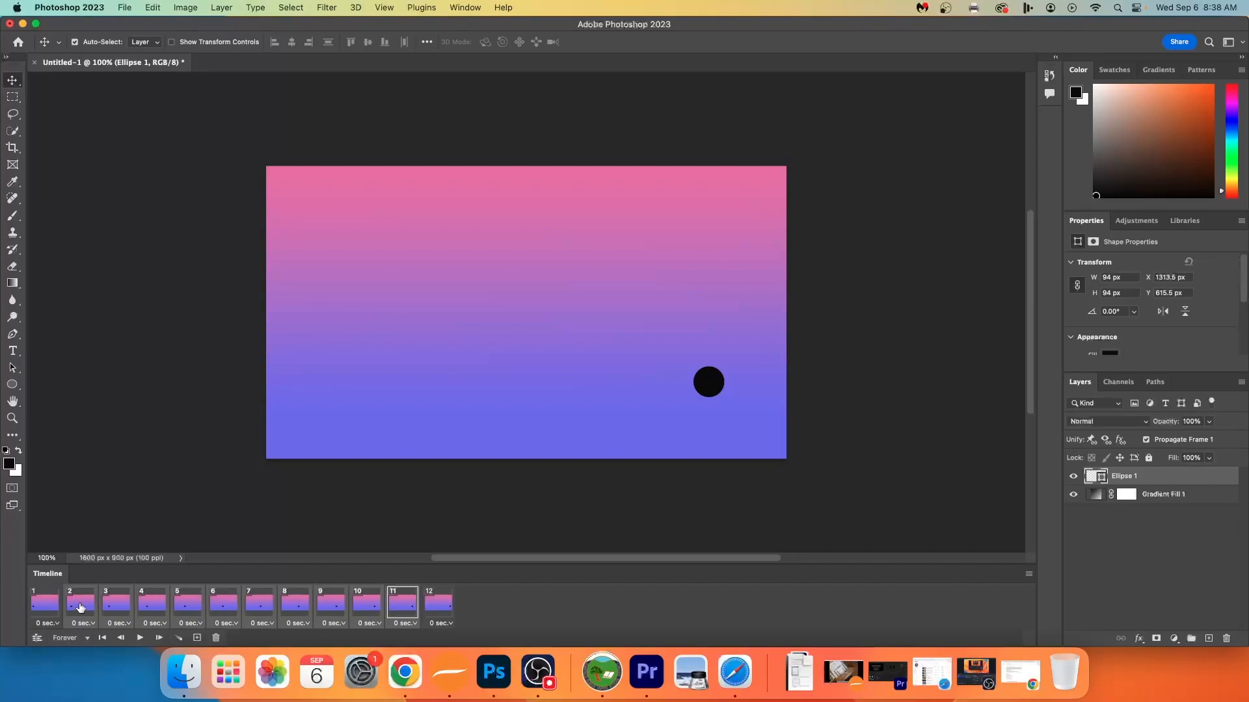
pyautogui.moveTo(410, 608); pyautogui.dragTo(209, 639)
pyautogui.press('super+z')
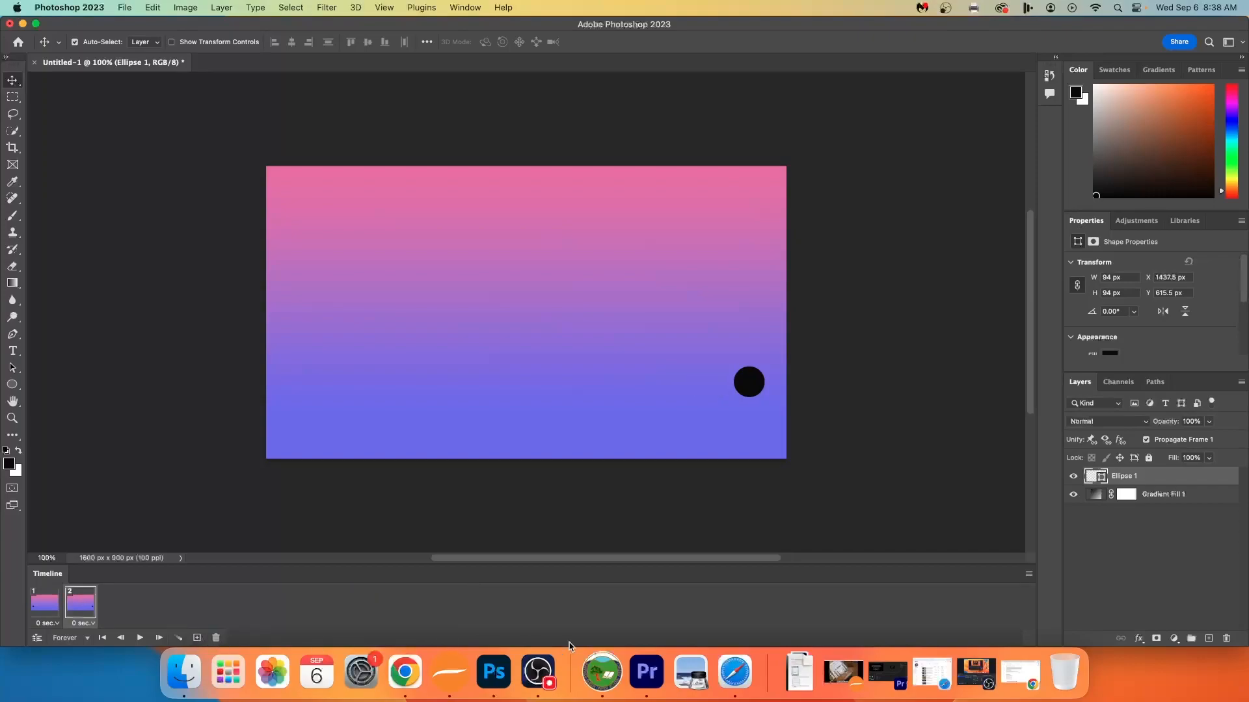
# - Tween frames 1 and 2 with 22 added frames, using all layers with position, opacity and effects, and preview the animation
pyautogui.click(48, 610)
pyautogui.click(82, 610)
pyautogui.click(37, 609)
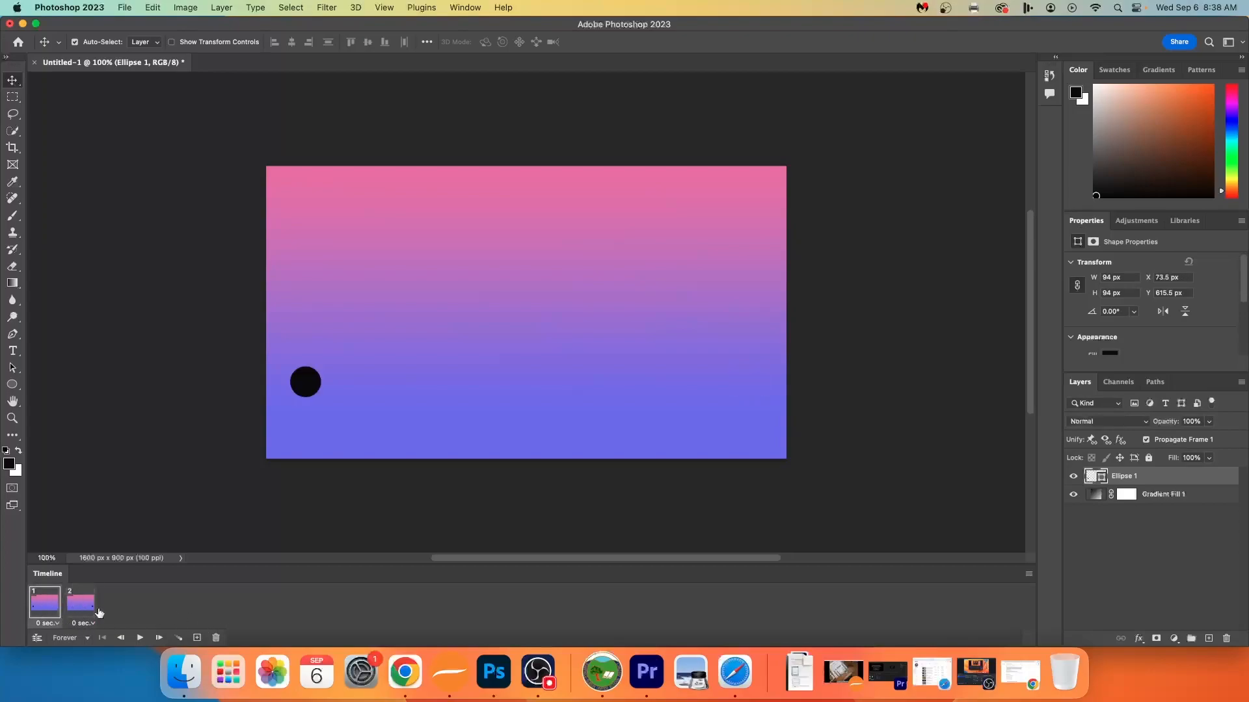
pyautogui.keyDown('shift'); pyautogui.click(87, 607); pyautogui.keyUp('shift')
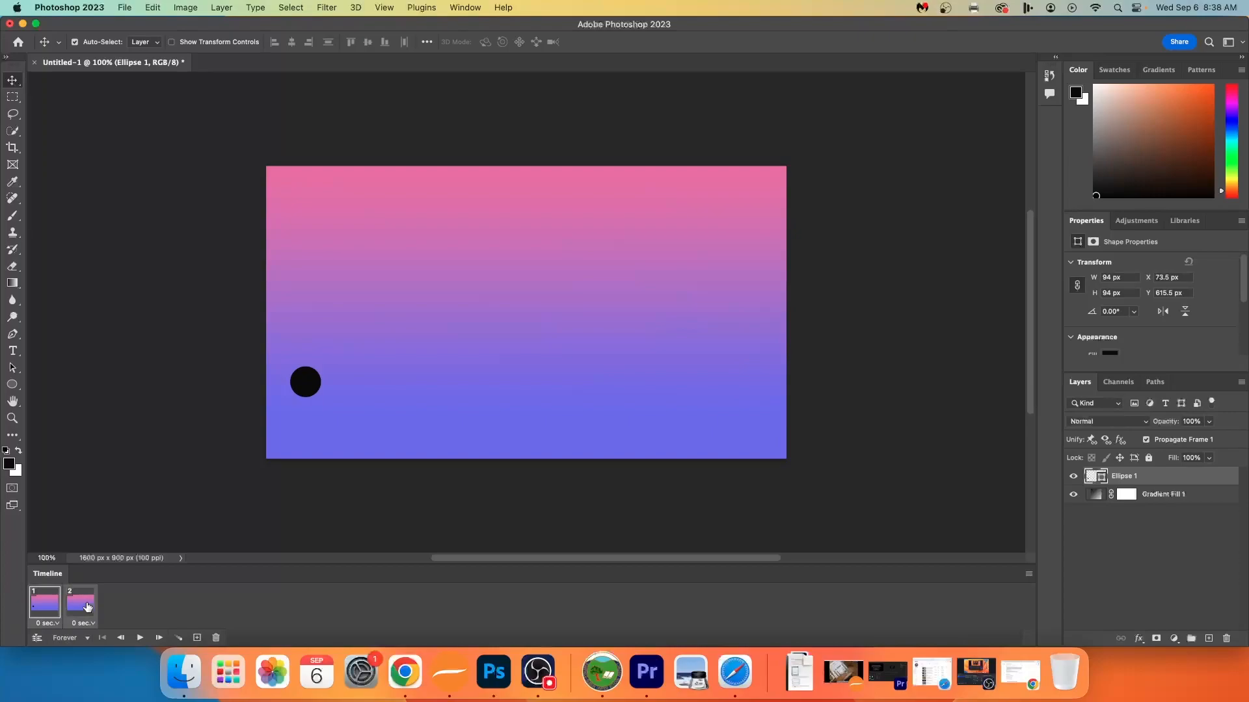
pyautogui.click(179, 639)
pyautogui.write('22')
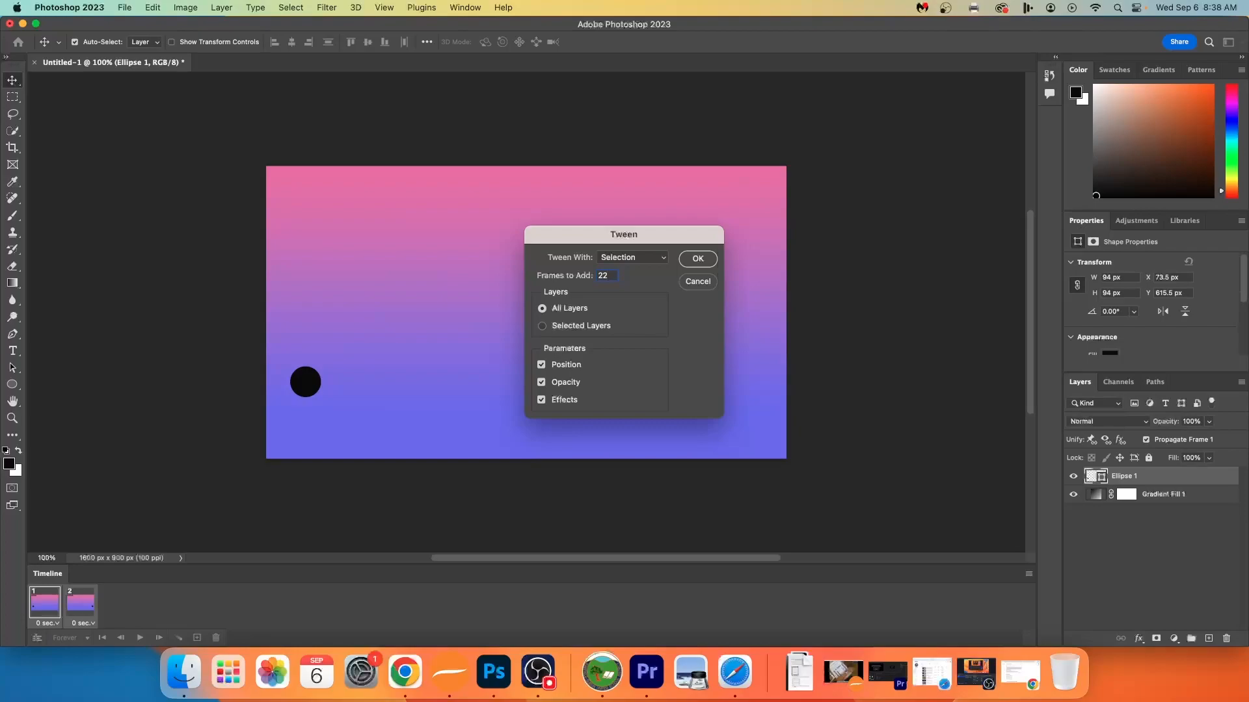
pyautogui.click(697, 259)
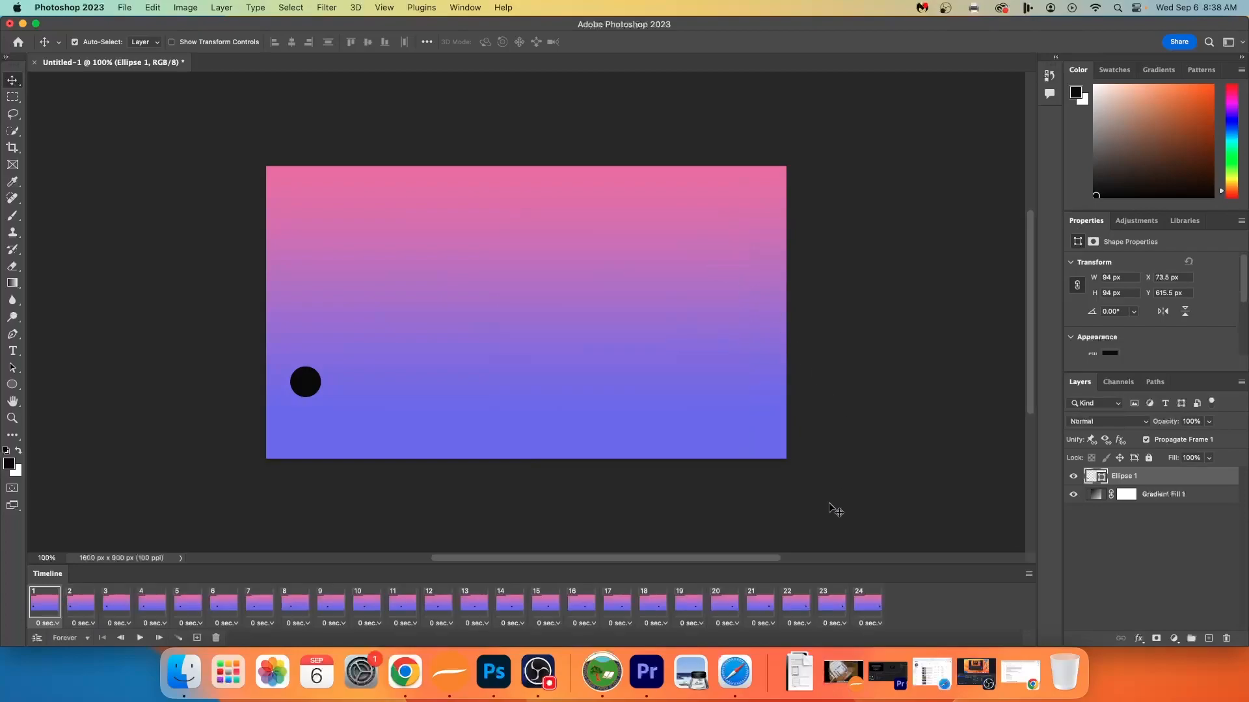
pyautogui.click(140, 638)
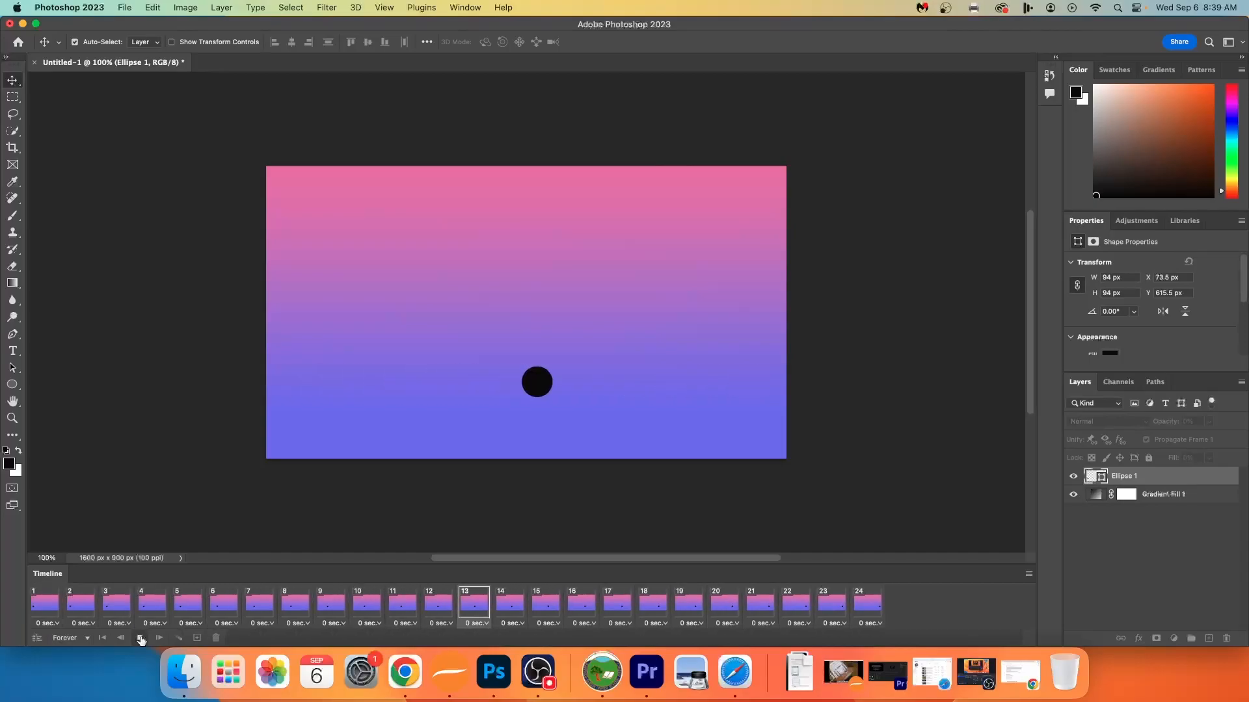
pyautogui.click(141, 639)
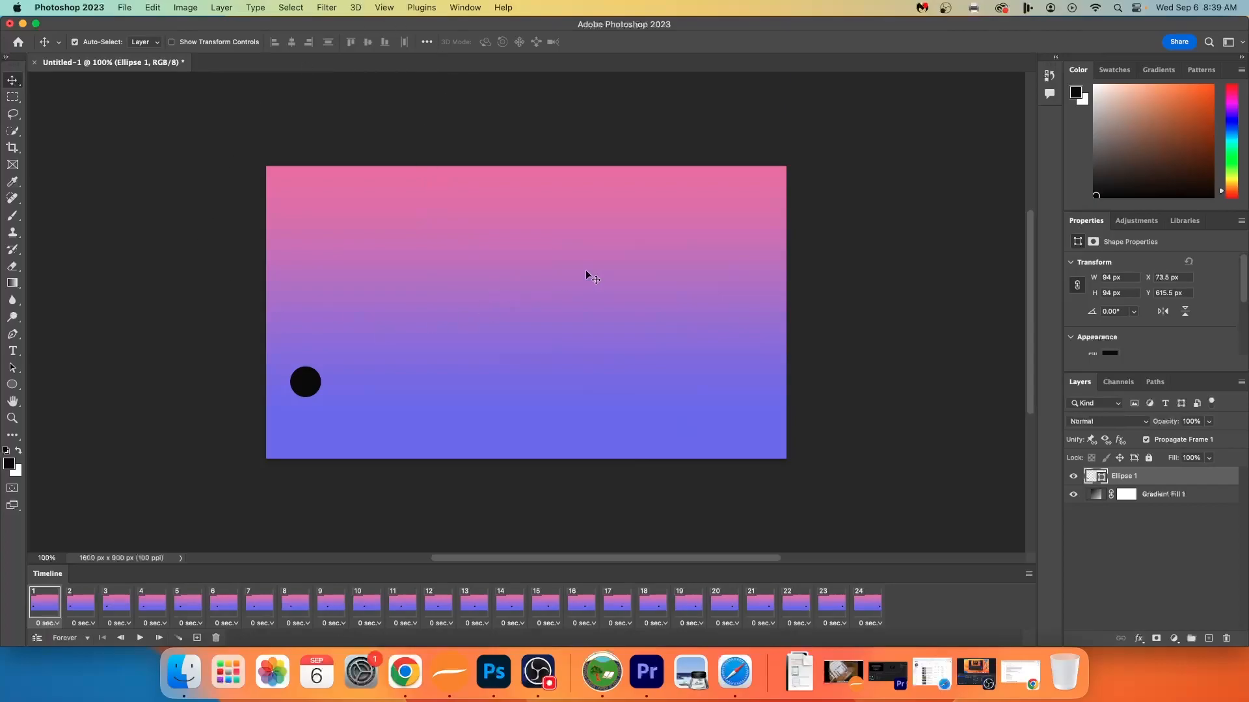
# - Start saving the document in Photoshop format, naming the file with the author's surname and initial followed by _CGB1
pyautogui.click(124, 7)
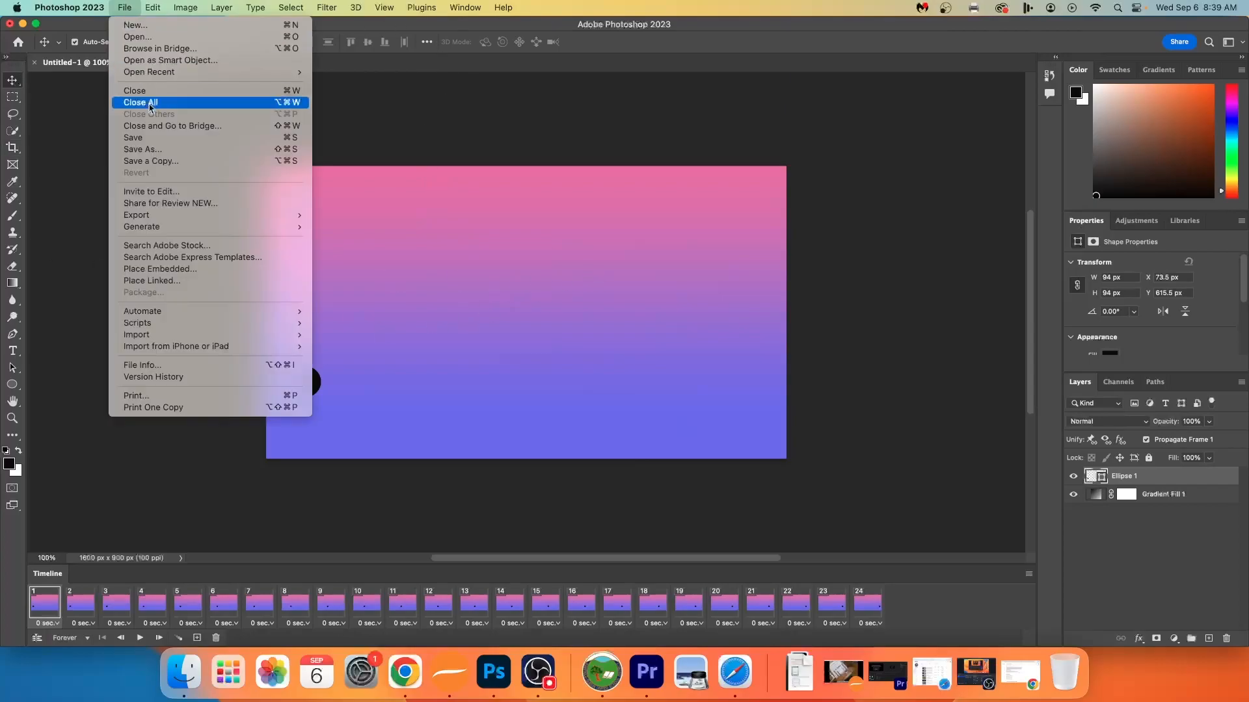
pyautogui.click(159, 152)
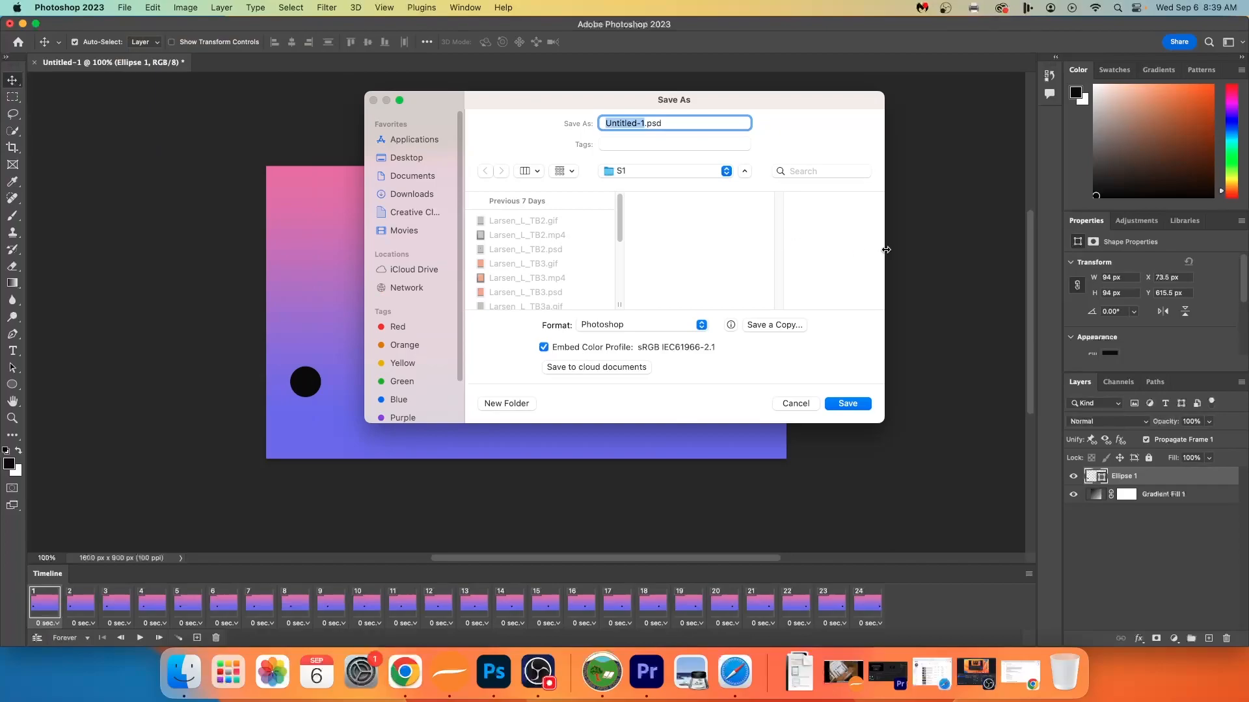
pyautogui.write('Larsen_L_CGB1')
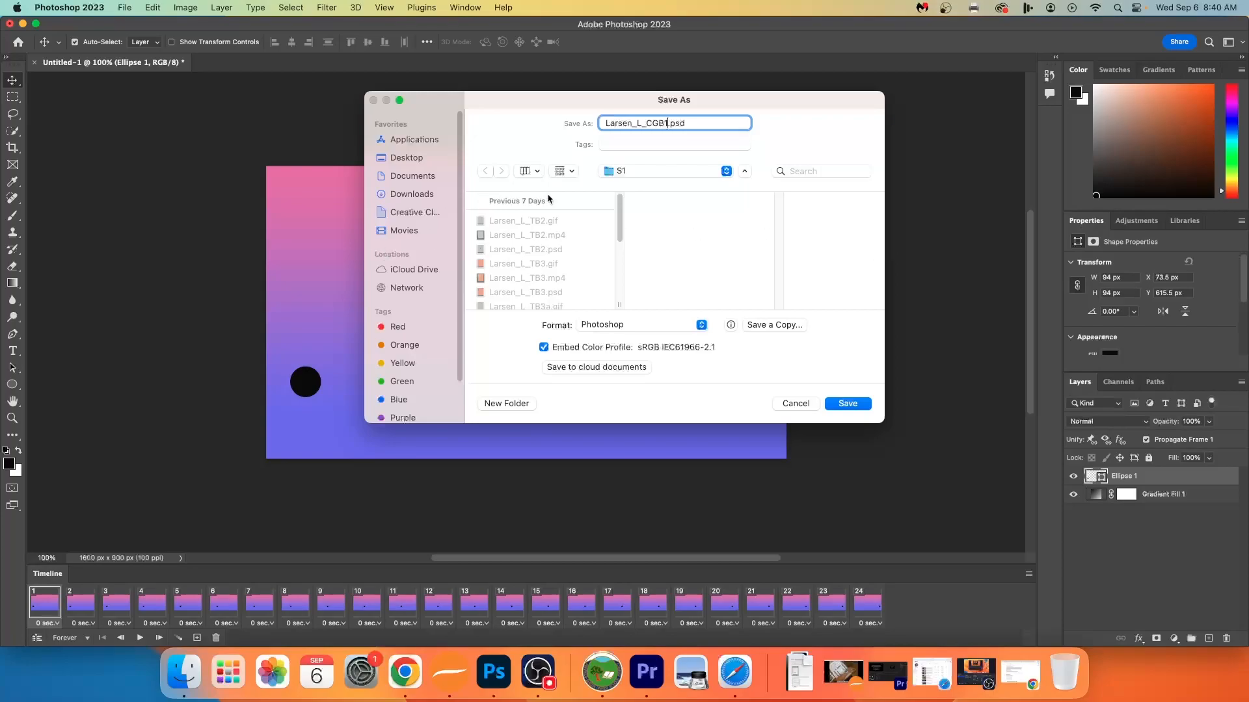
# - Create a folder named CGB1 inside the Desktop's Anamiation folder and save the PSD file in it
pyautogui.click(407, 159)
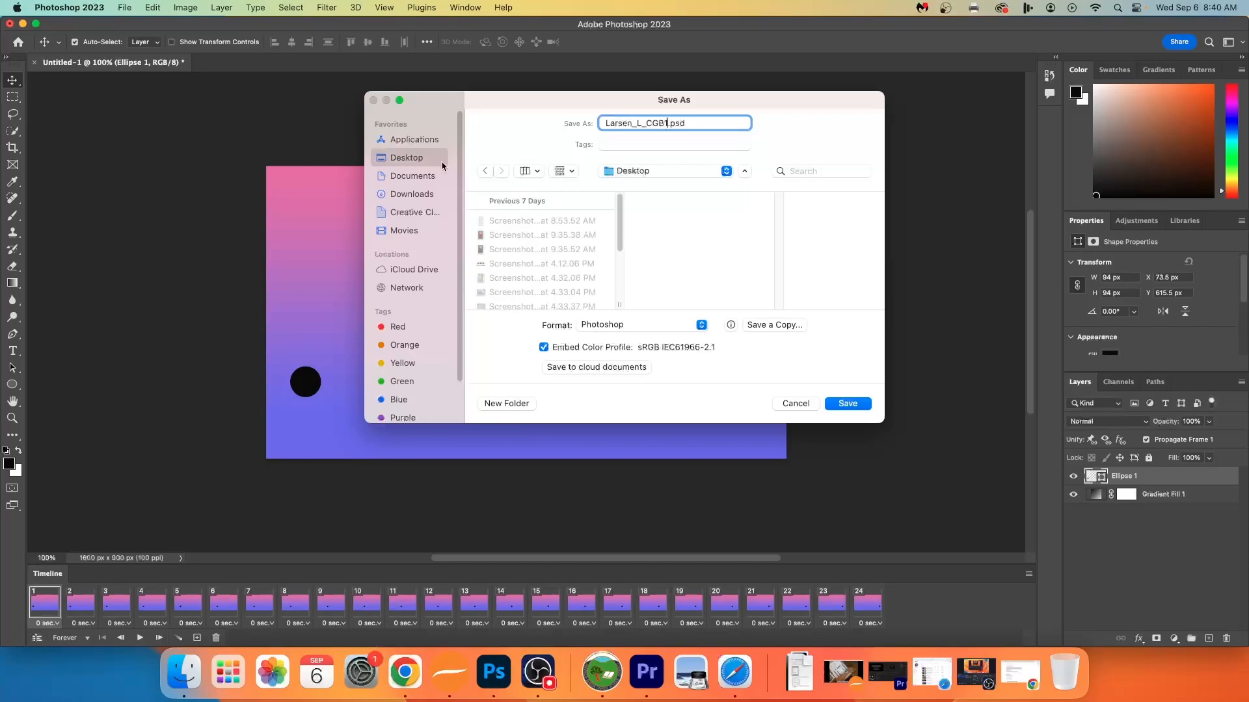
pyautogui.moveTo(626, 227); pyautogui.dragTo(623, 274)
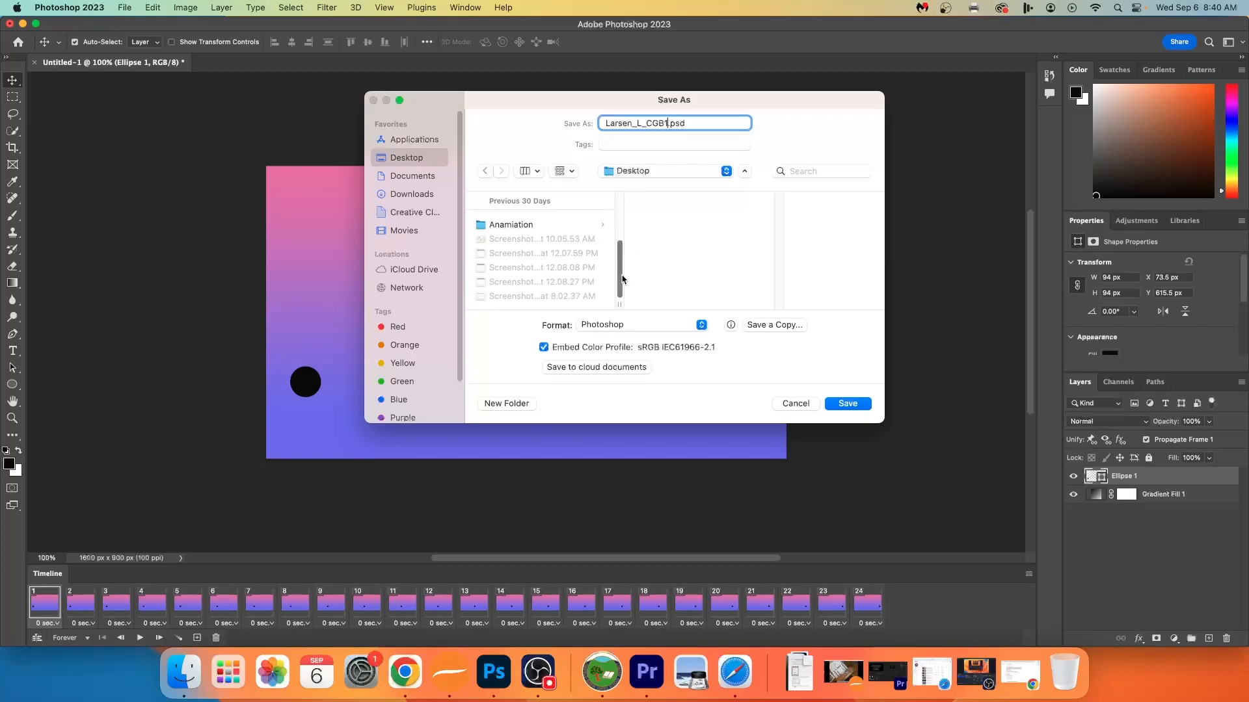
pyautogui.click(514, 225)
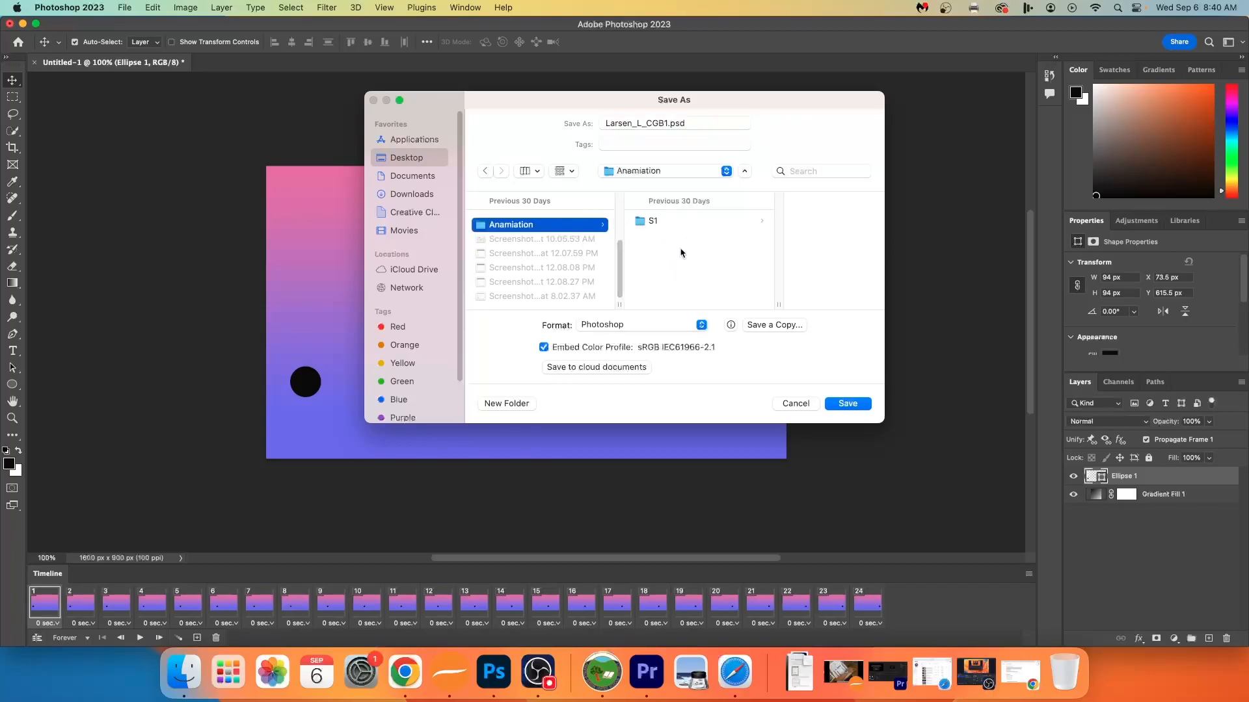
pyautogui.click(502, 403)
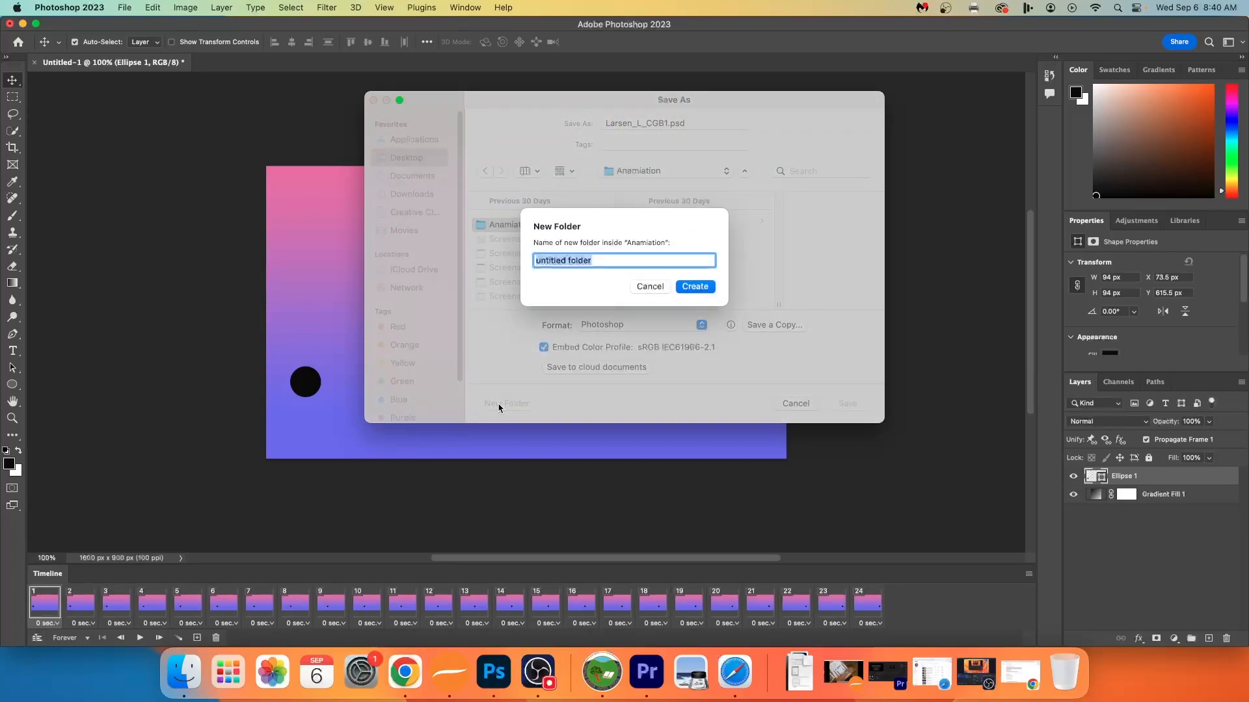
pyautogui.write('CGB1')
pyautogui.click(701, 288)
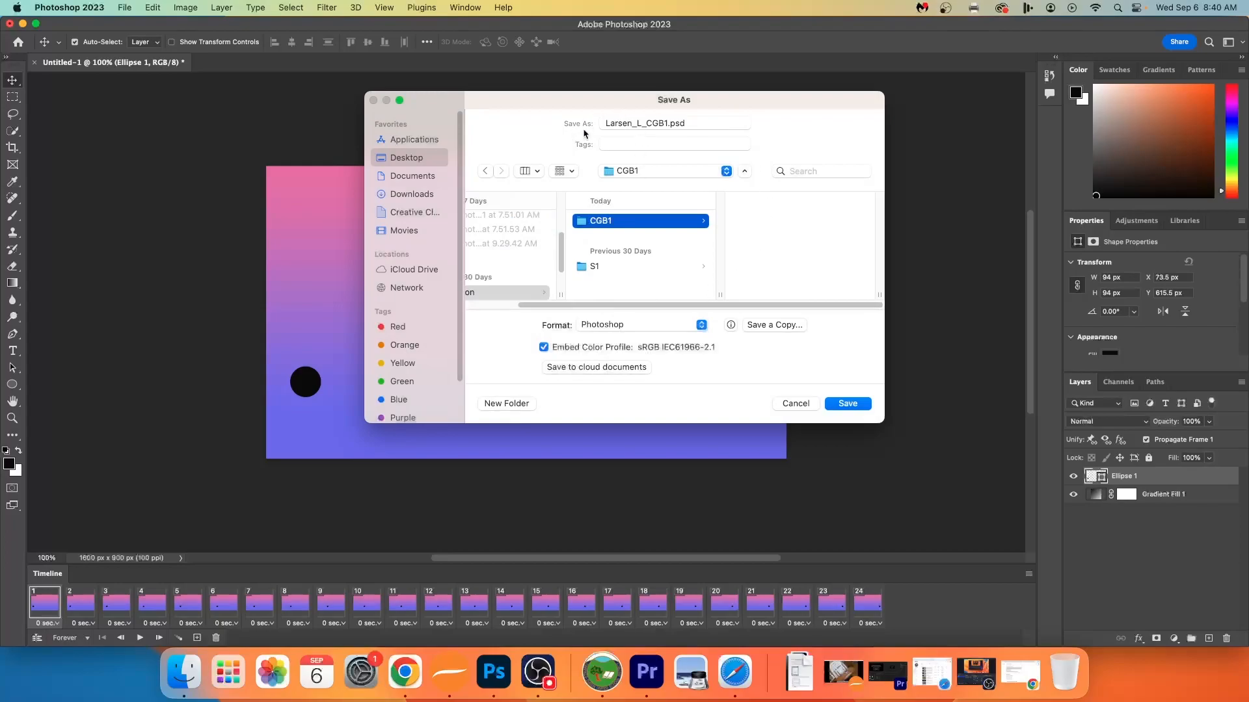
pyautogui.click(847, 404)
pyautogui.click(785, 290)
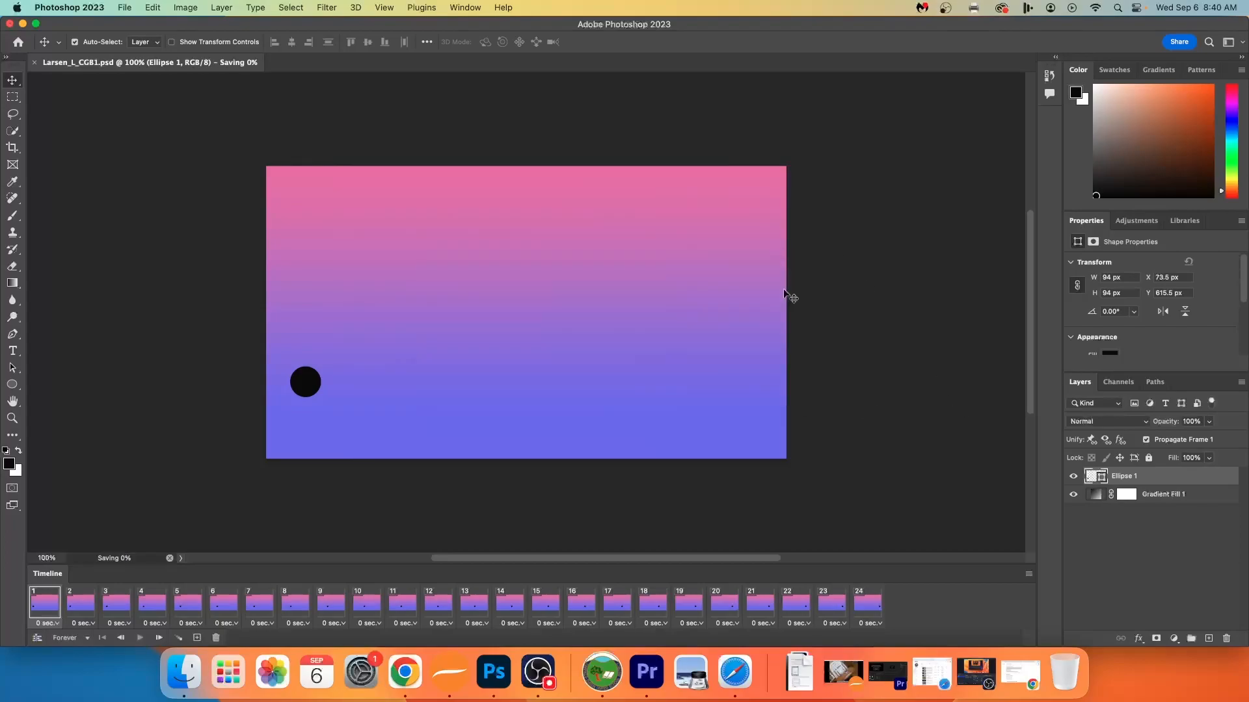
# - Export the animation as a GIF with Save for Web (Legacy), saving it under the suggested name in the CGB1 folder
pyautogui.click(125, 8)
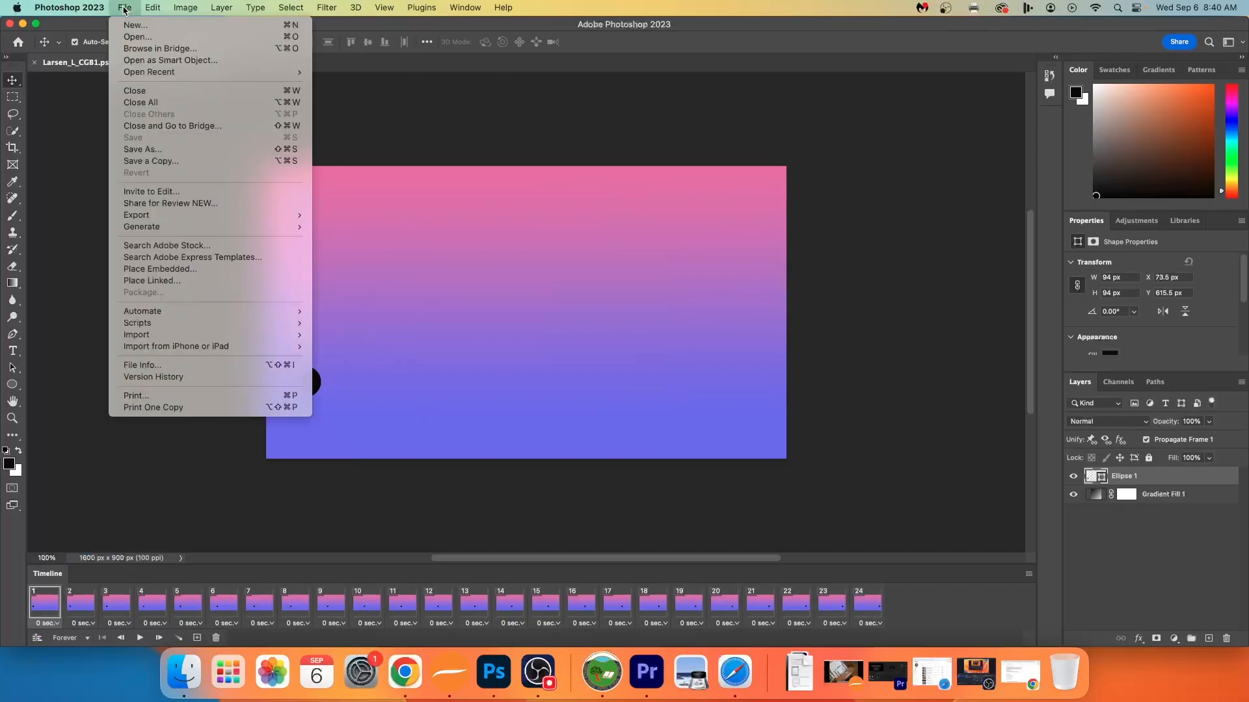
pyautogui.moveTo(167, 217)
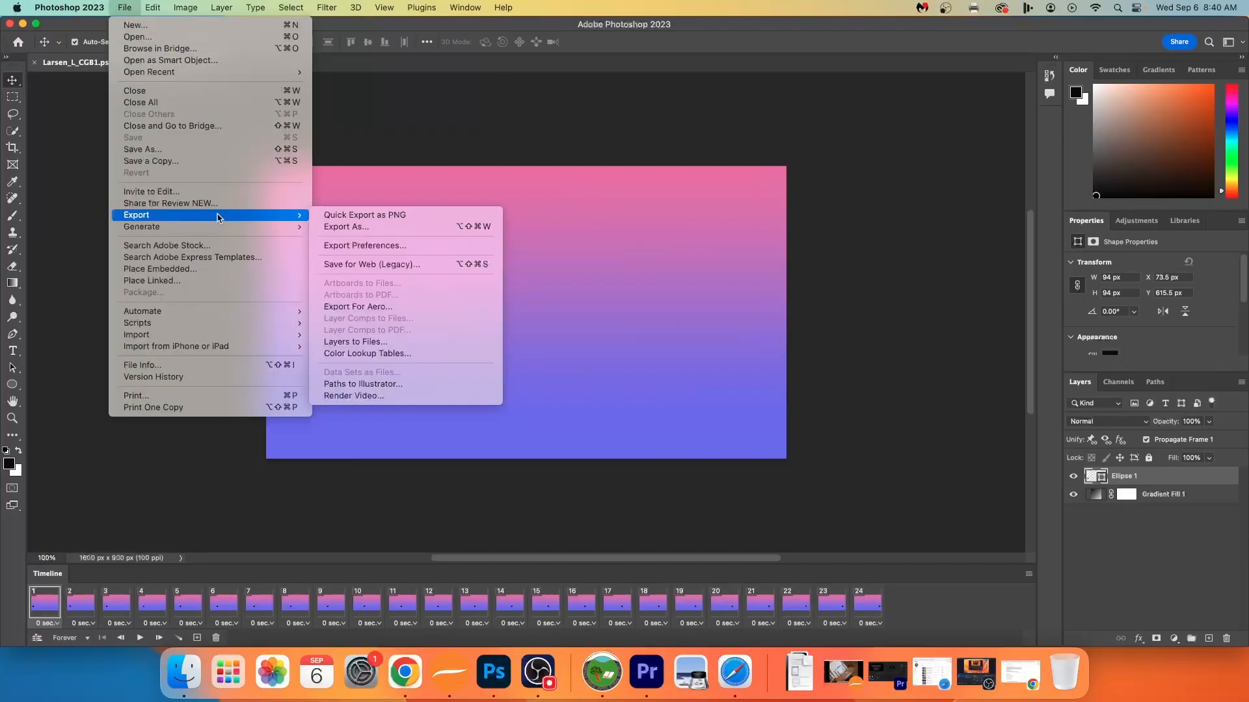
pyautogui.click(482, 264)
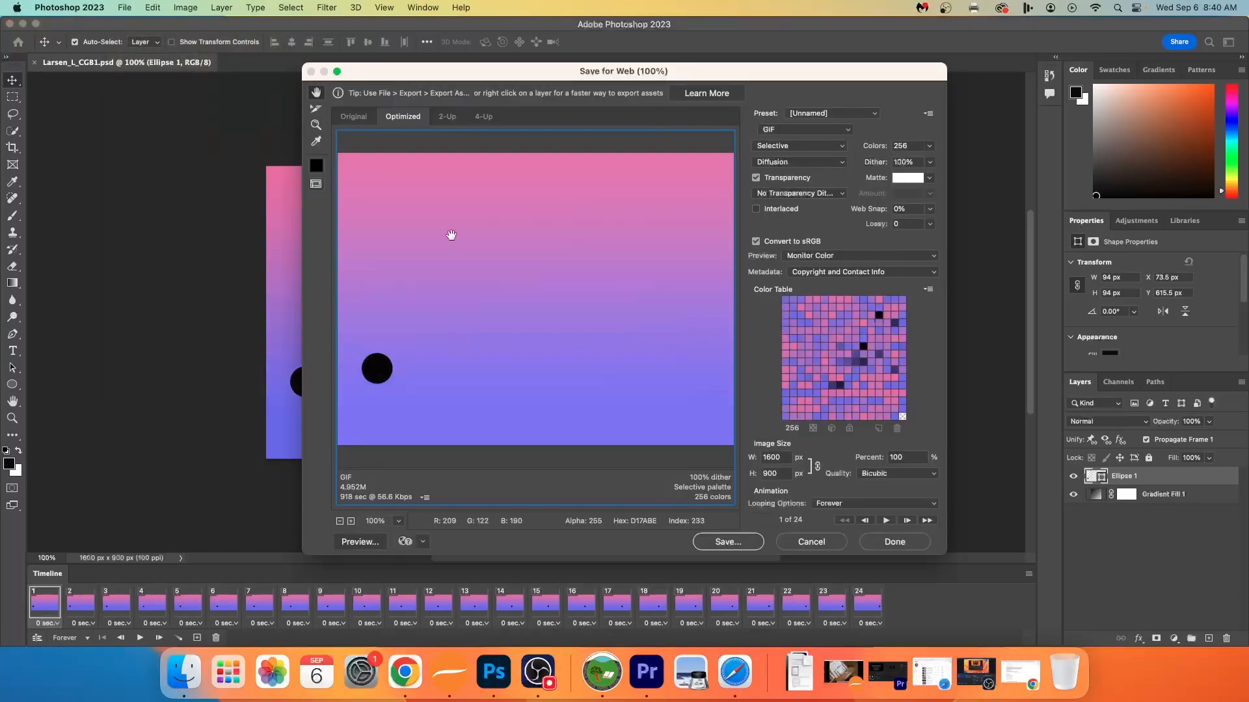
pyautogui.click(729, 544)
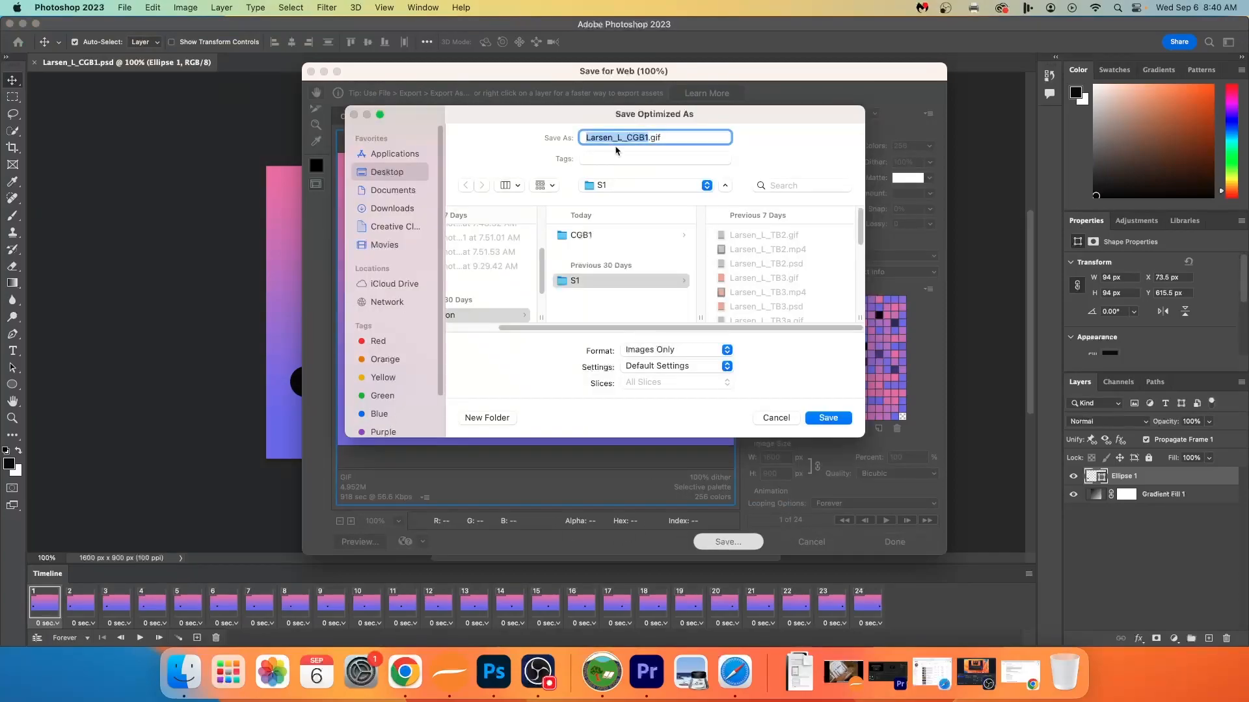
pyautogui.click(597, 237)
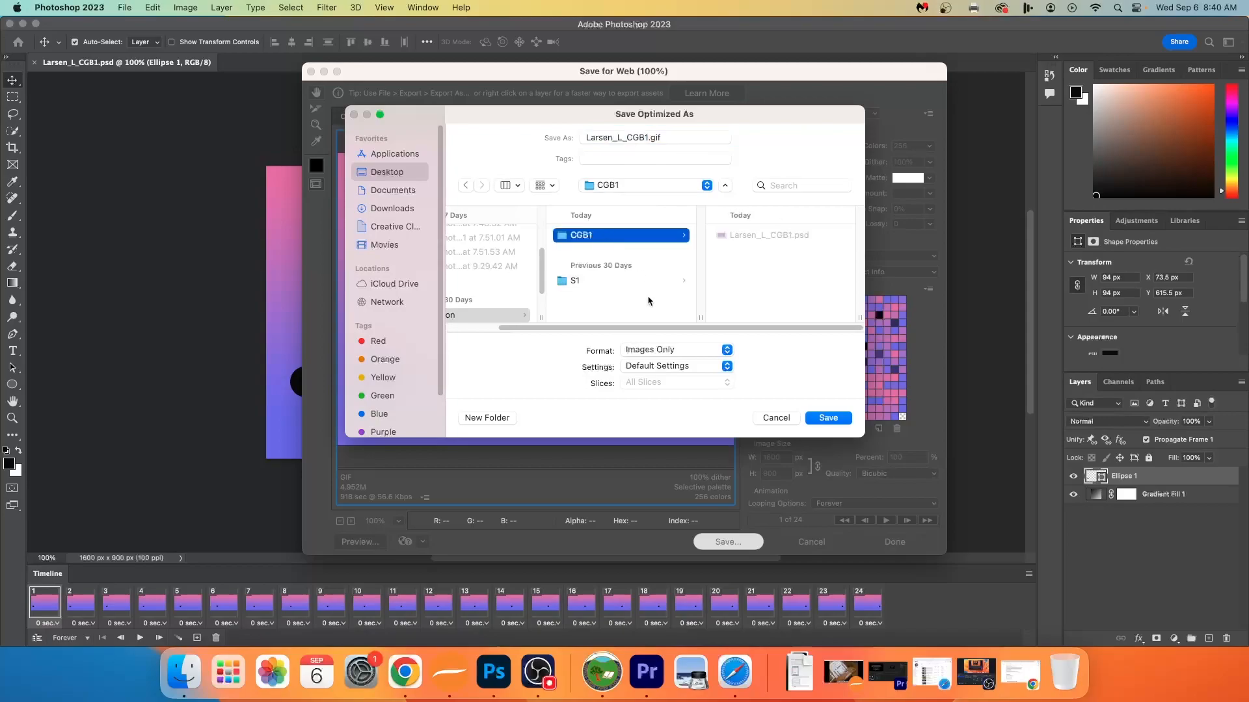
pyautogui.click(828, 419)
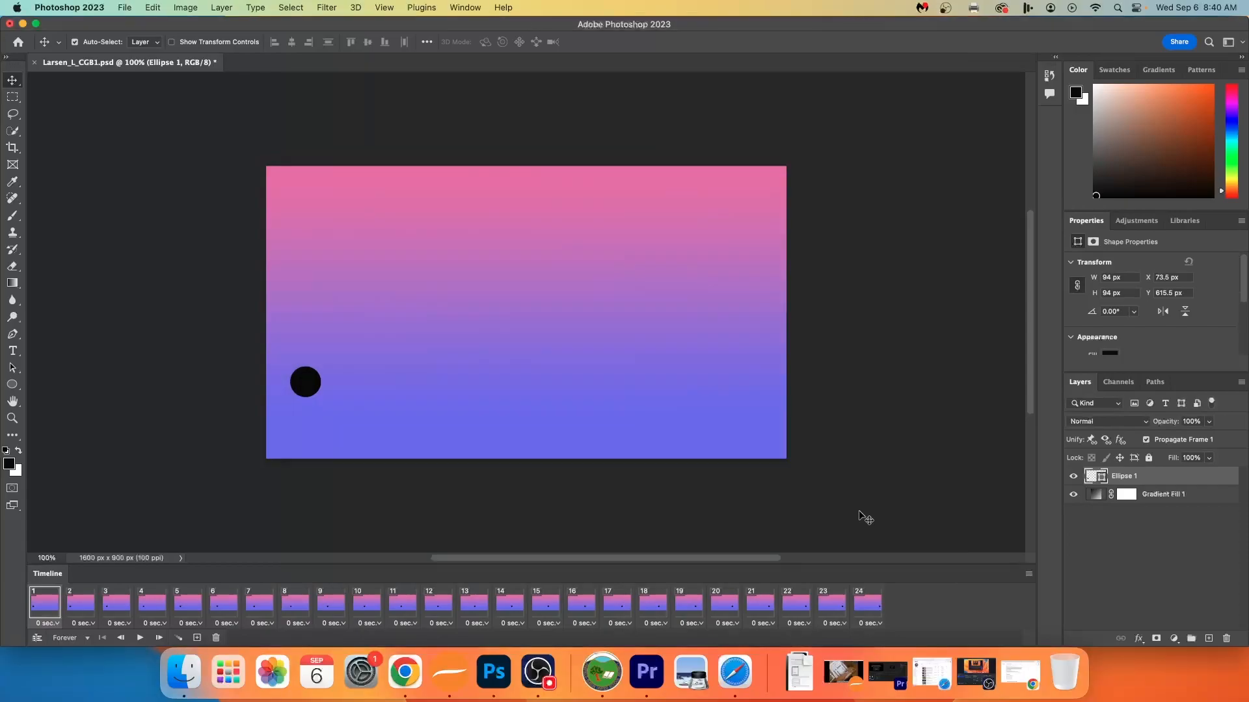
# - Render all frames as an H.264 MP4 video at High Quality into the CGB1 folder inside the Desktop's Anamiation folder
pyautogui.click(125, 8)
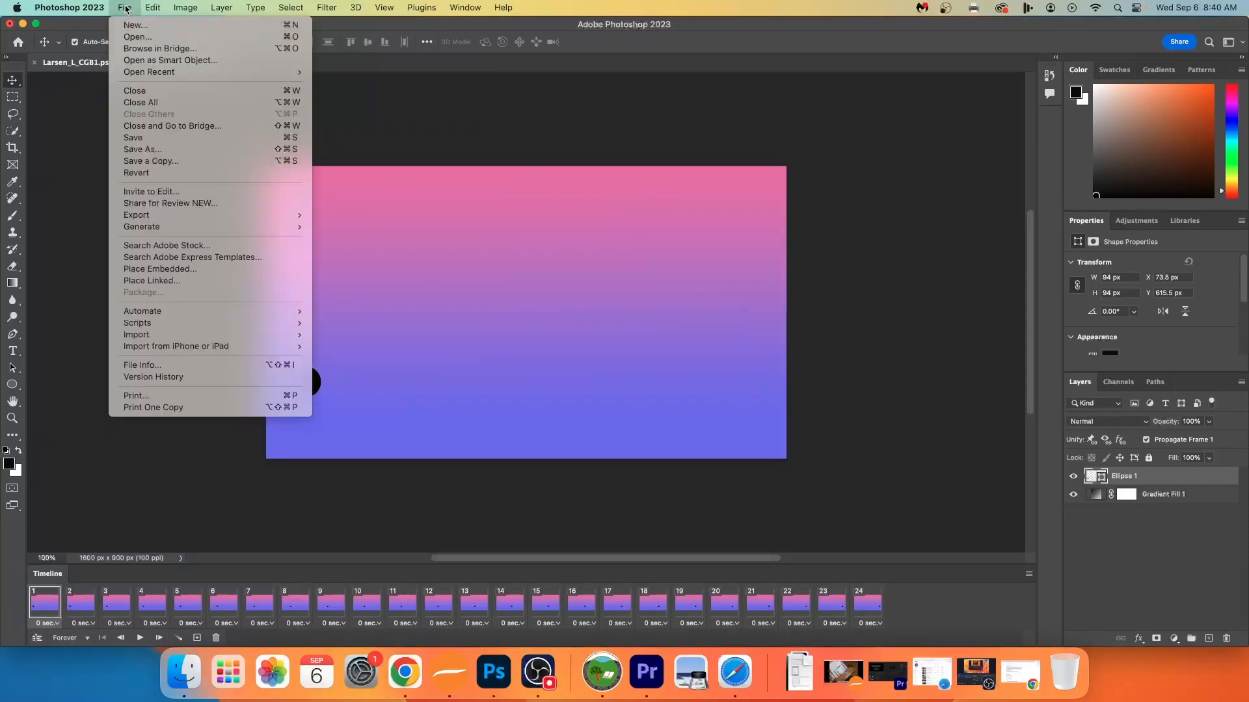
pyautogui.moveTo(287, 215)
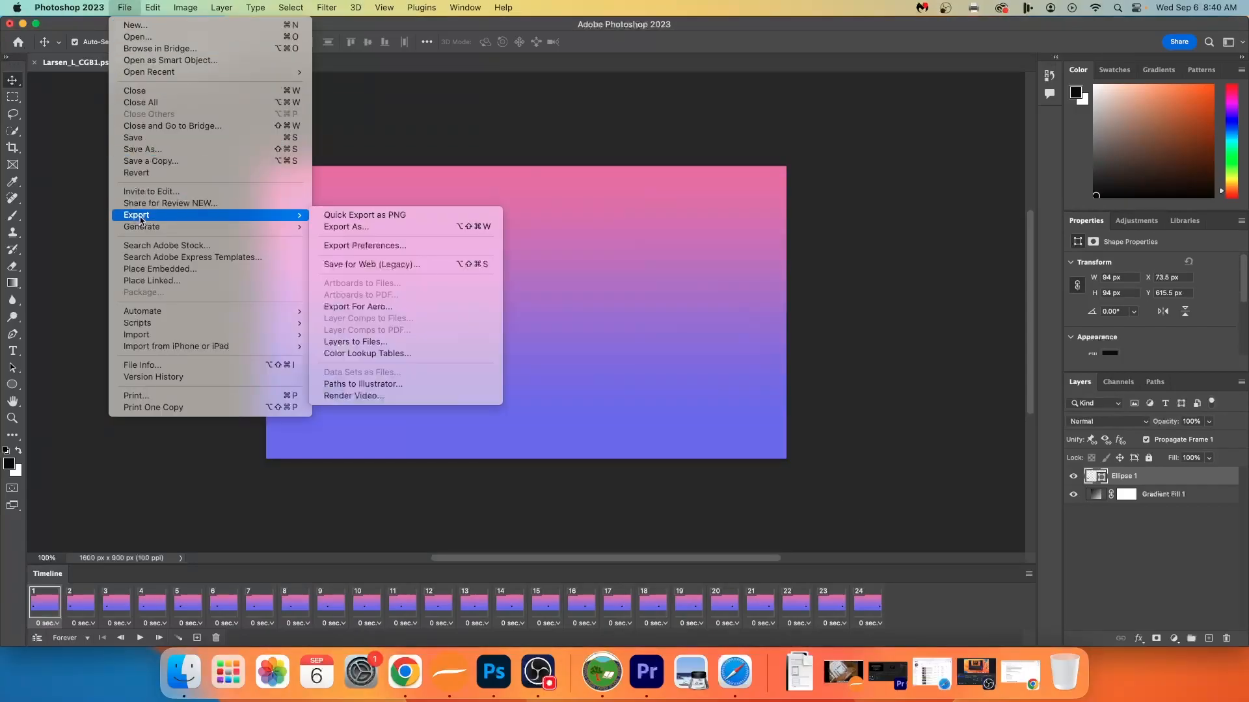
pyautogui.click(387, 397)
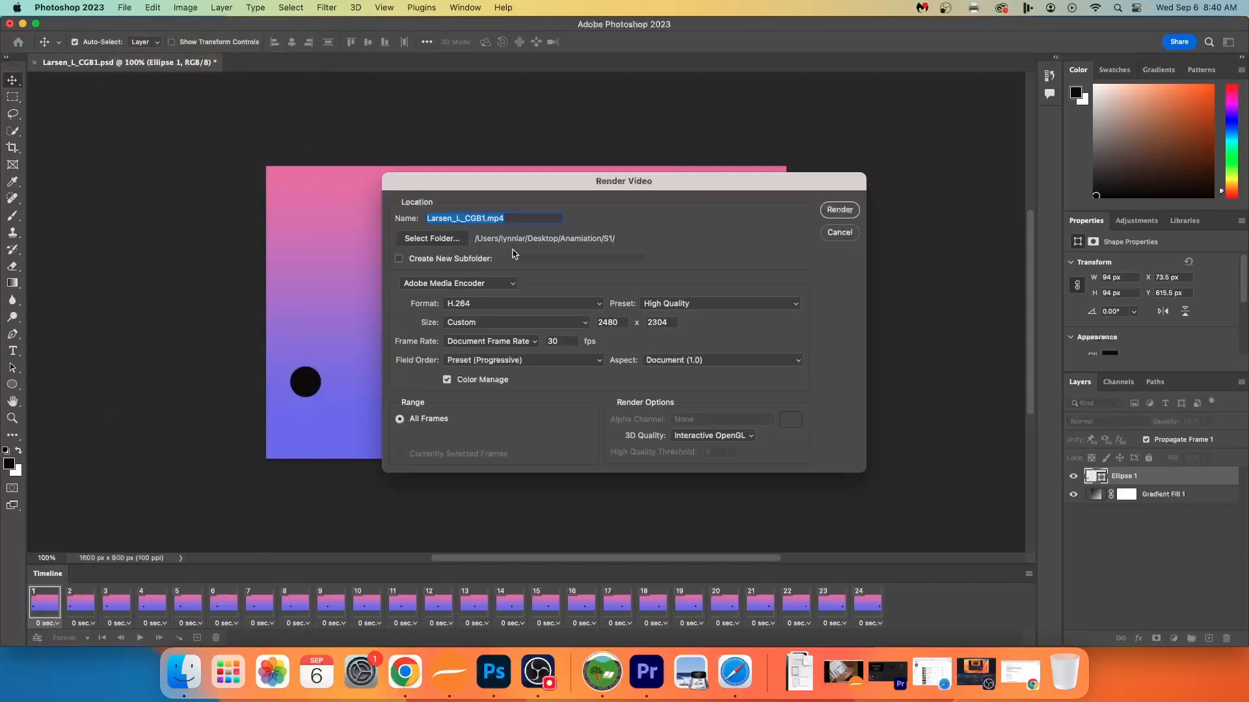
pyautogui.click(448, 240)
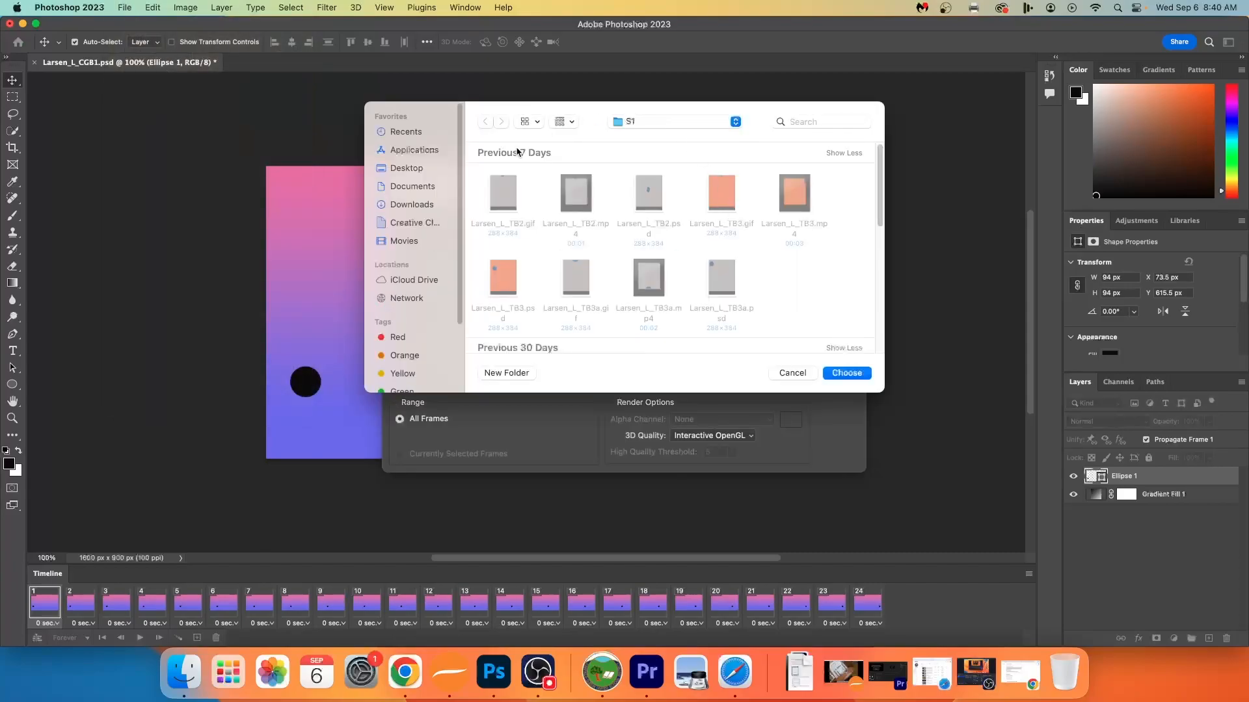
pyautogui.click(408, 170)
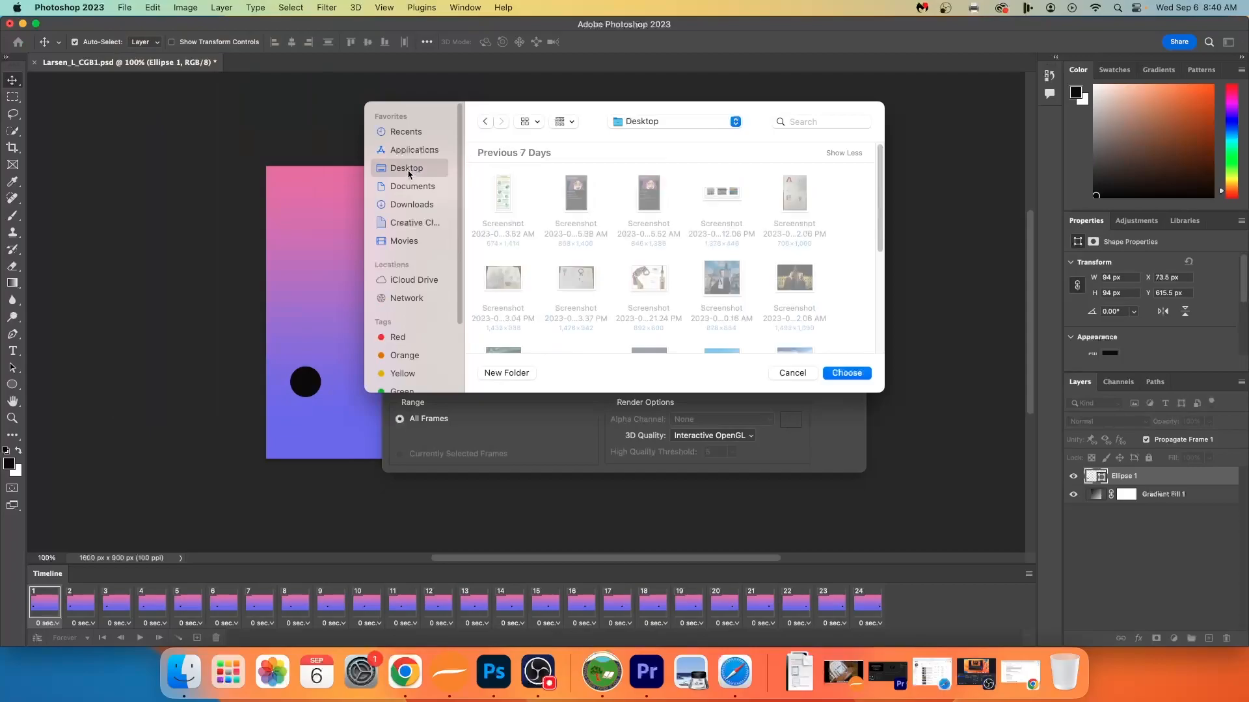
pyautogui.scroll(-5, 680, 226)
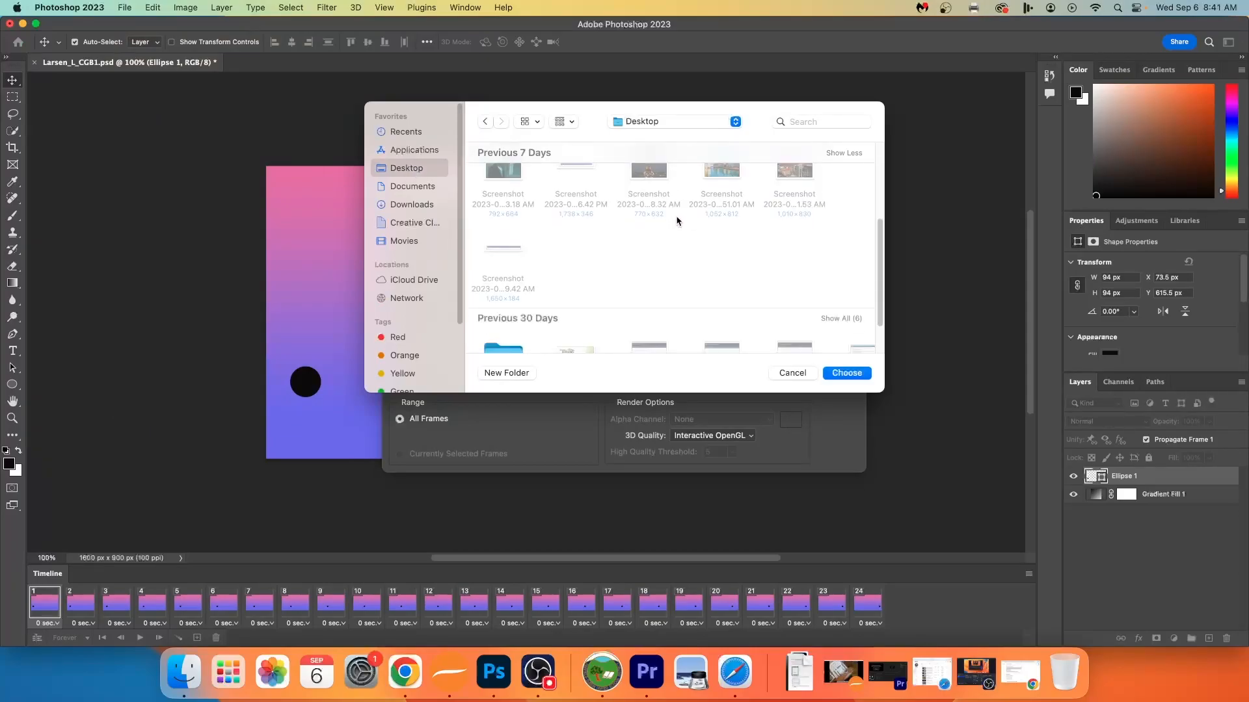
pyautogui.scroll(-1, 529, 284)
pyautogui.click(496, 320)
pyautogui.doubleClick(496, 317)
pyautogui.click(499, 199)
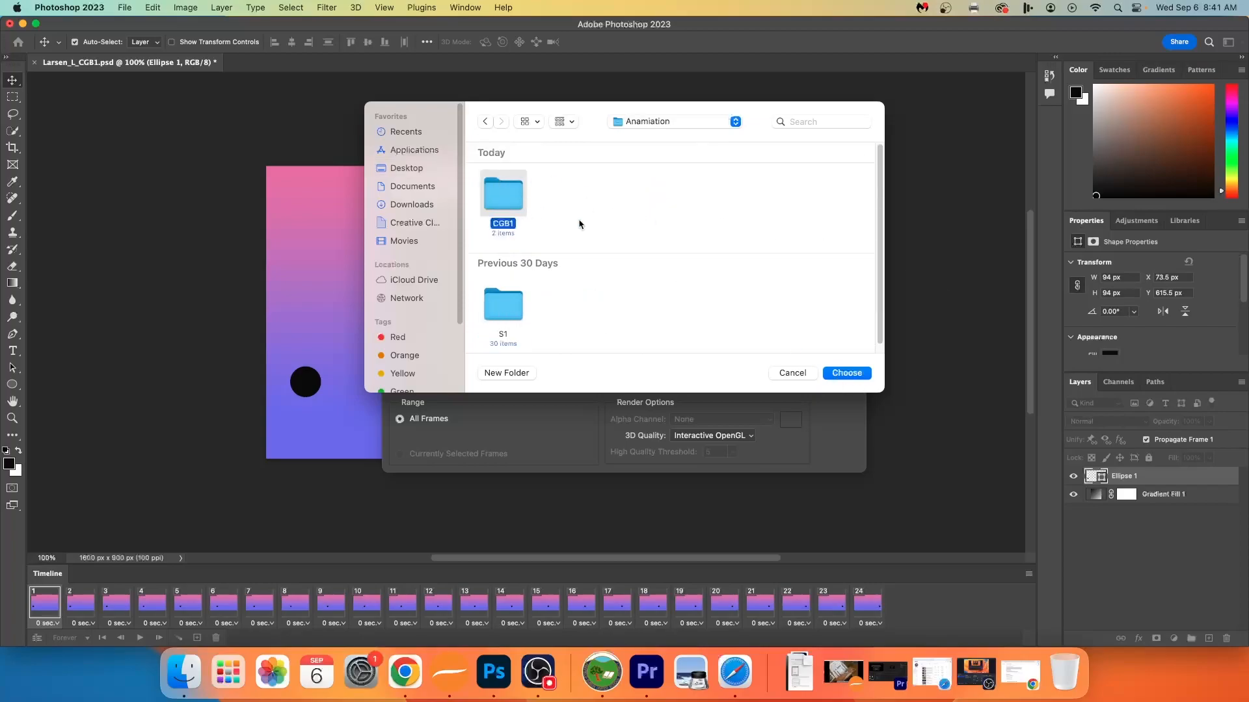
pyautogui.click(853, 375)
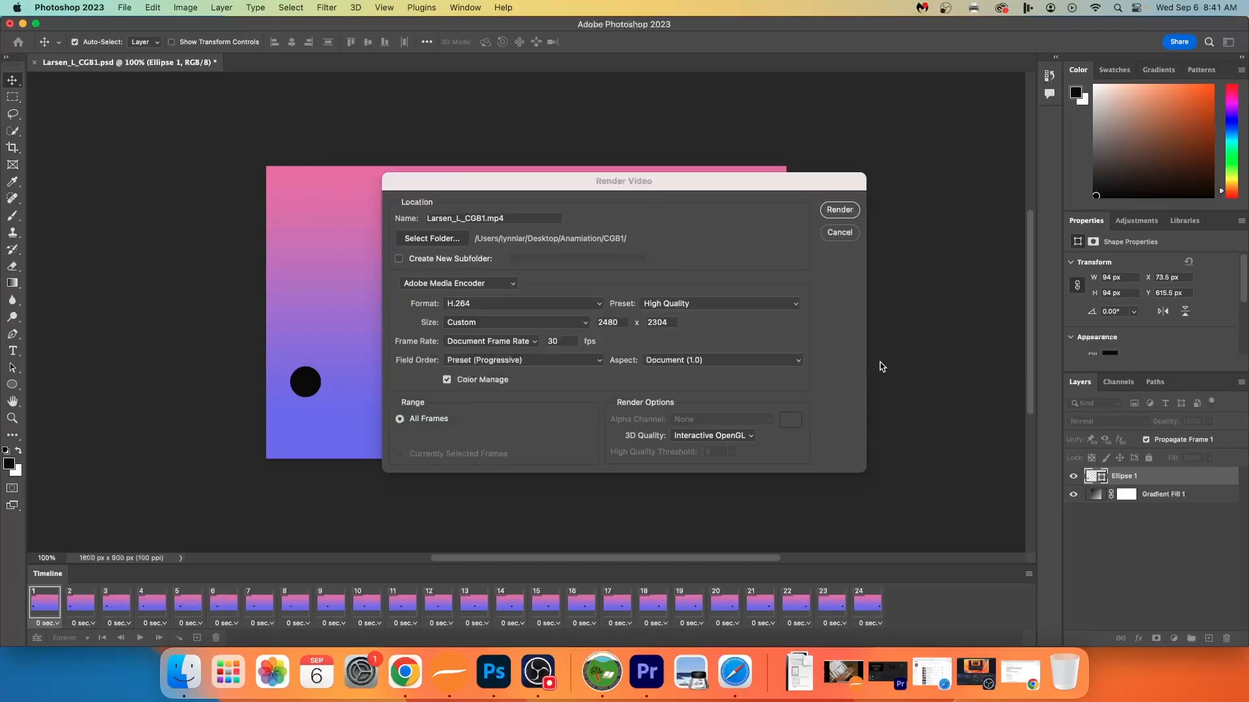
pyautogui.click(848, 210)
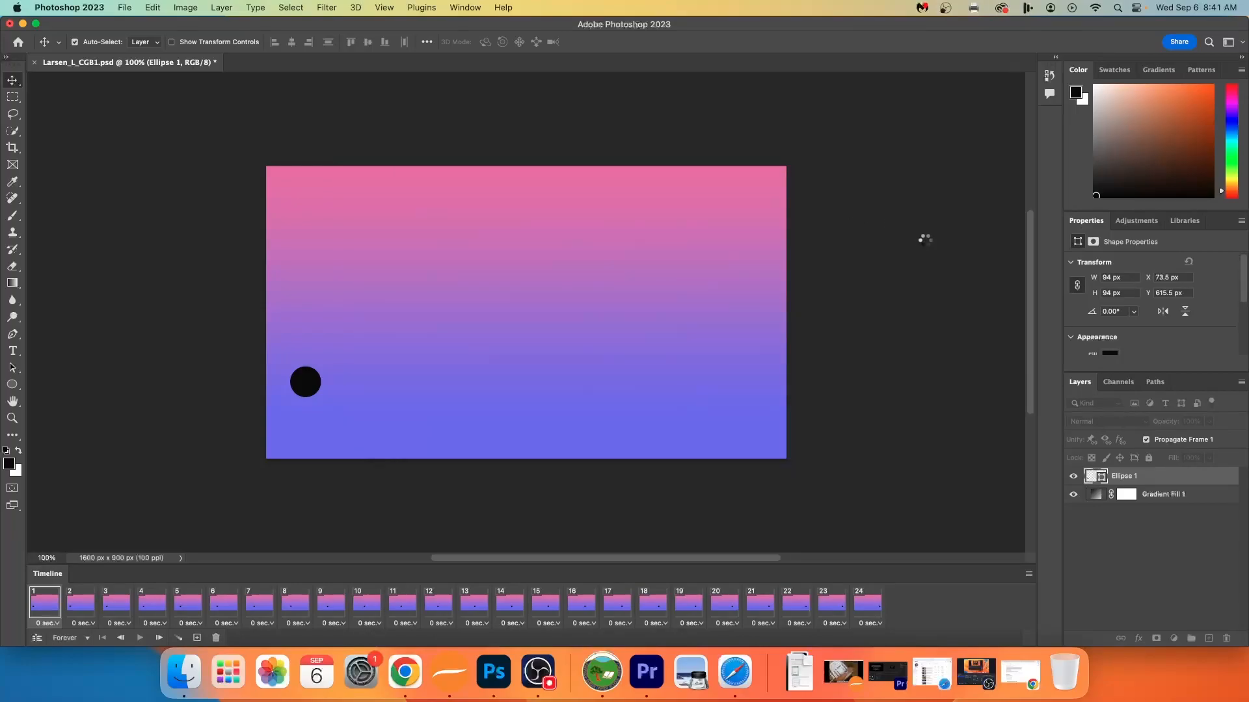